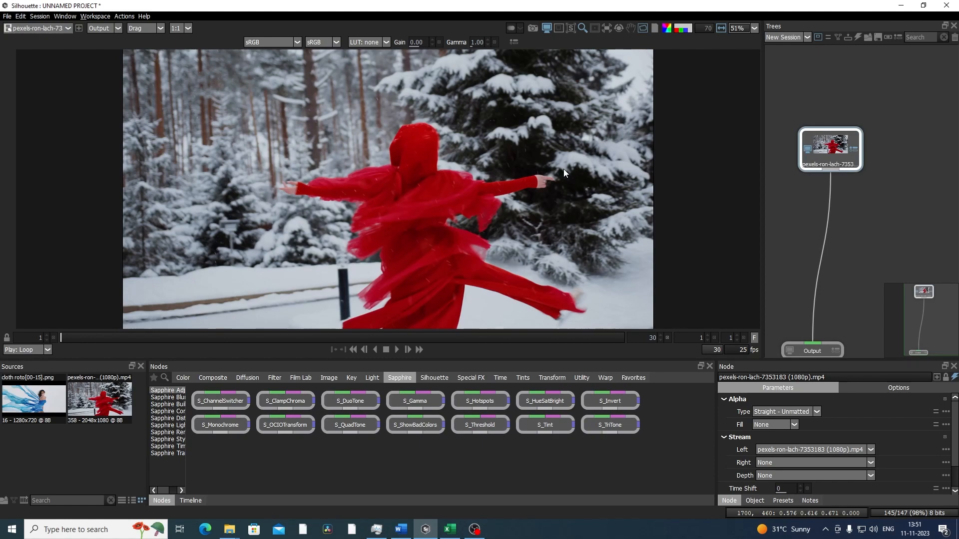
# - Insert a Roto node between the source clip node and the Output node
pyautogui.moveTo(450, 282); pyautogui.dragTo(431, 260)
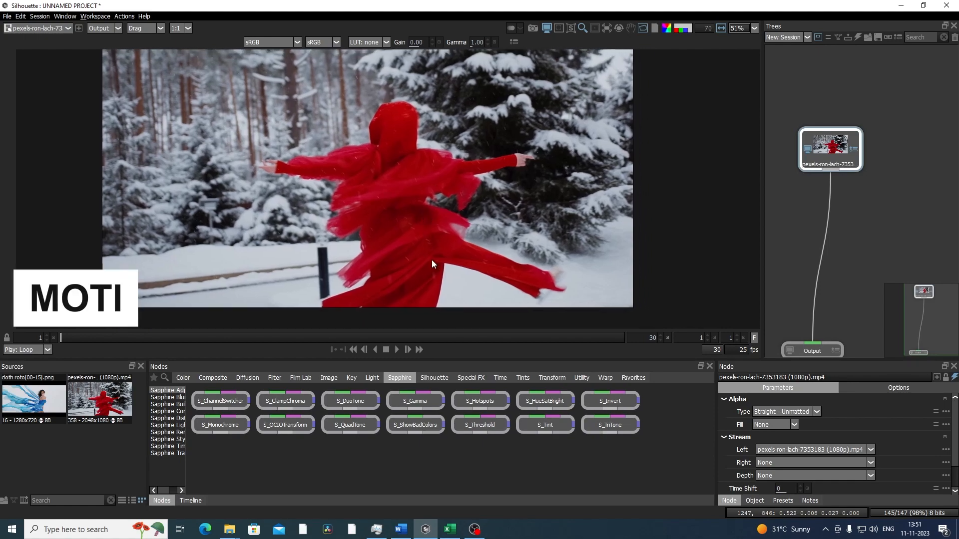
pyautogui.scroll(2, 440, 258)
pyautogui.moveTo(508, 255); pyautogui.dragTo(535, 284)
pyautogui.moveTo(604, 339); pyautogui.dragTo(623, 336)
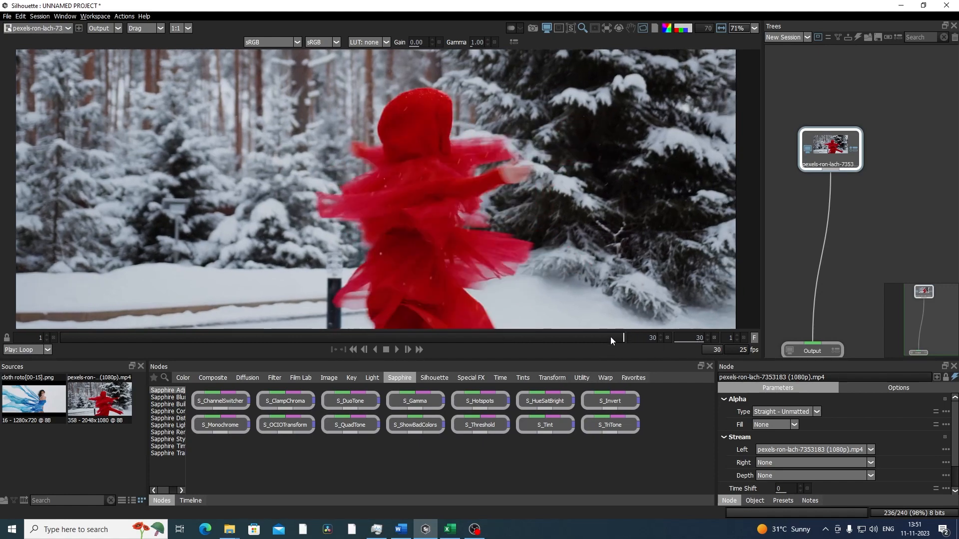
pyautogui.moveTo(619, 340); pyautogui.dragTo(573, 253)
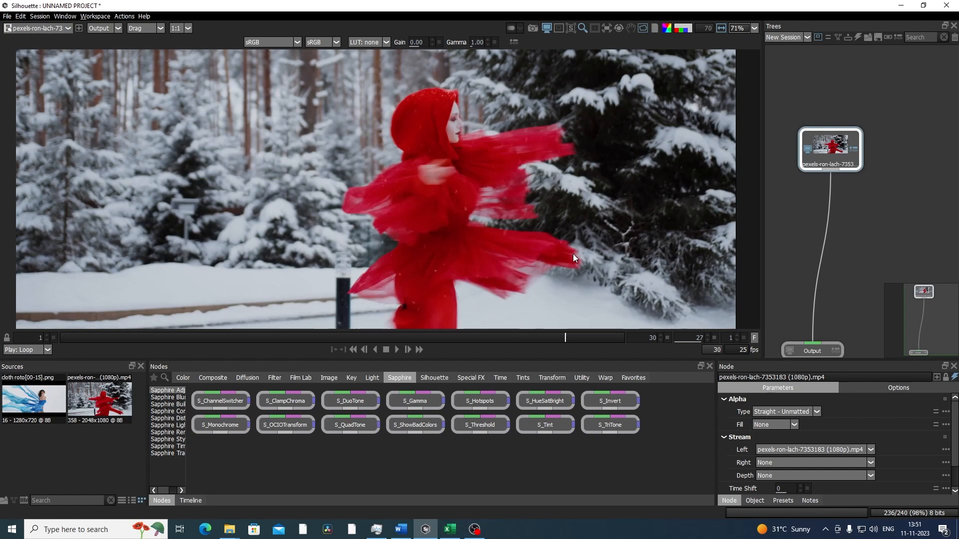
pyautogui.moveTo(592, 268); pyautogui.dragTo(585, 236)
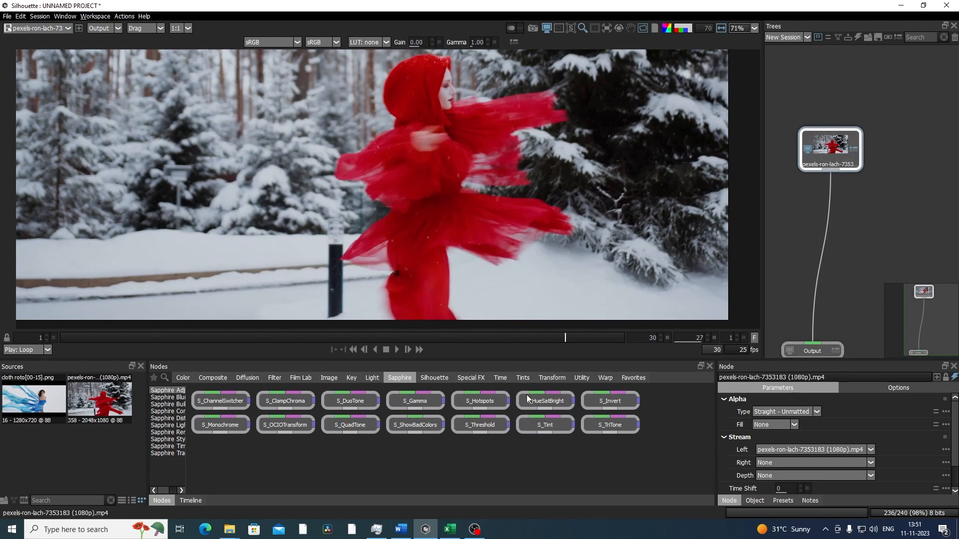
pyautogui.click(433, 378)
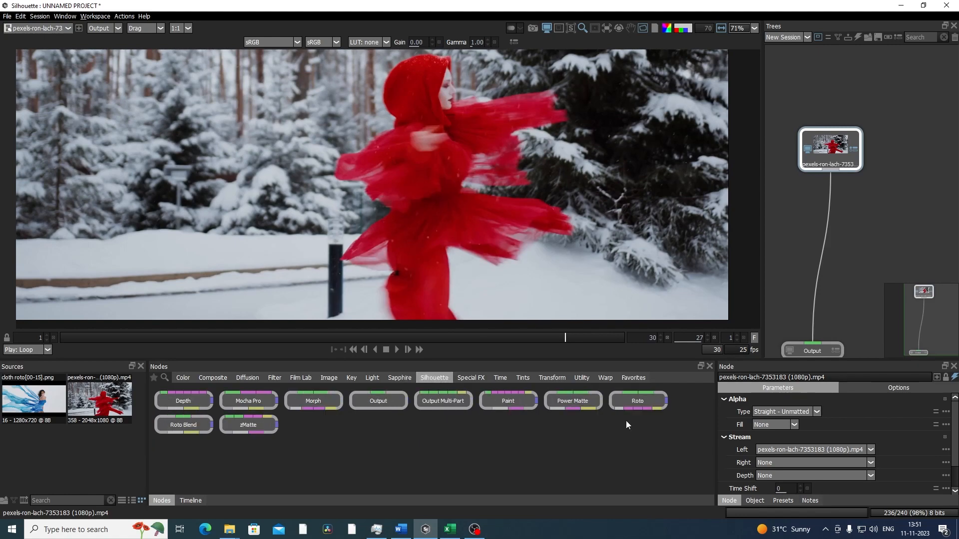
pyautogui.moveTo(640, 401); pyautogui.dragTo(846, 237)
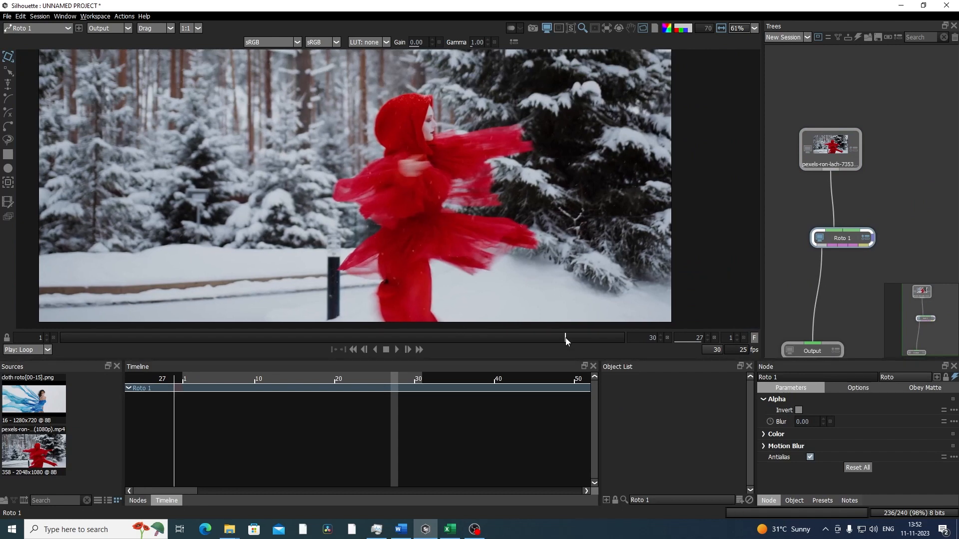
# - Go to frame 30 and frame the dancer's legs in the viewer
pyautogui.moveTo(565, 337); pyautogui.dragTo(502, 166)
pyautogui.scroll(3, 495, 293)
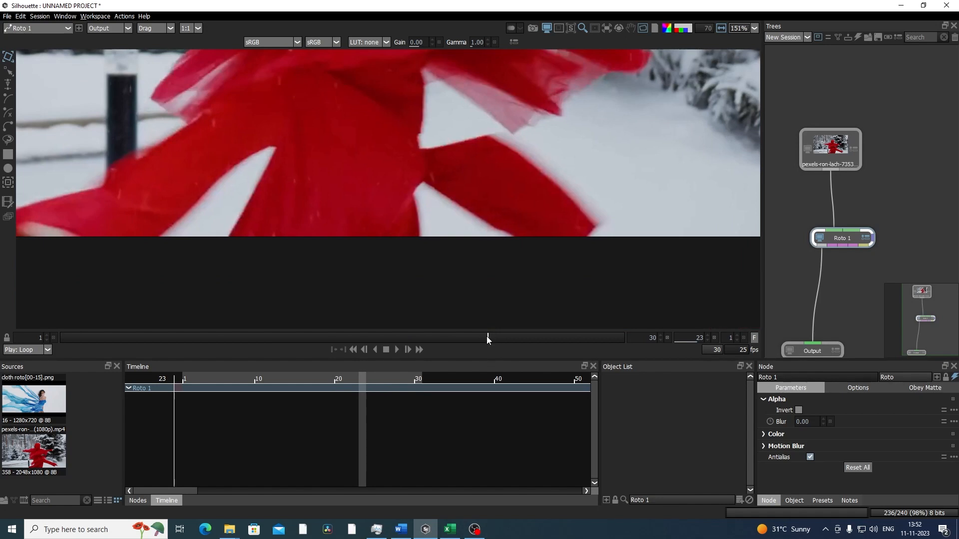
pyautogui.moveTo(486, 337); pyautogui.dragTo(690, 339)
pyautogui.moveTo(372, 161); pyautogui.dragTo(469, 206)
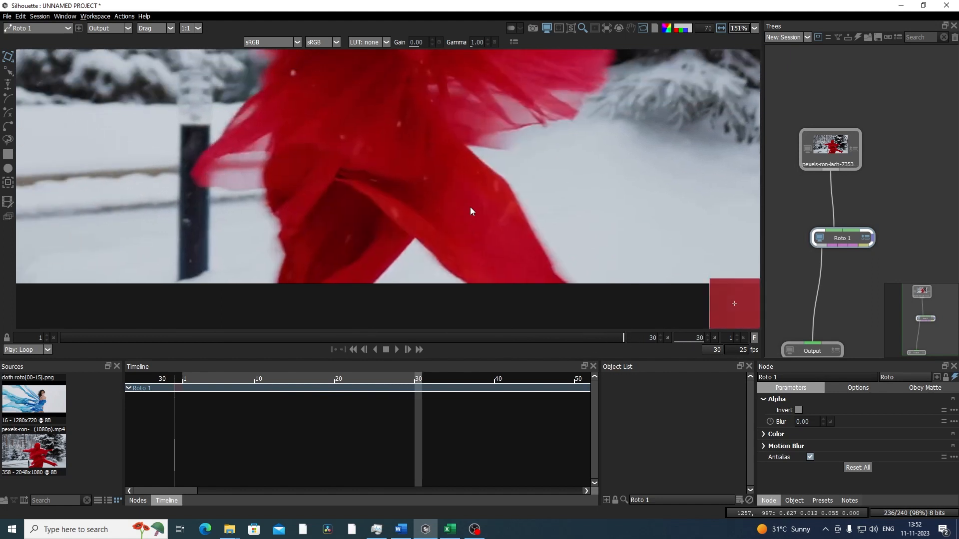
pyautogui.scroll(-3, 530, 239)
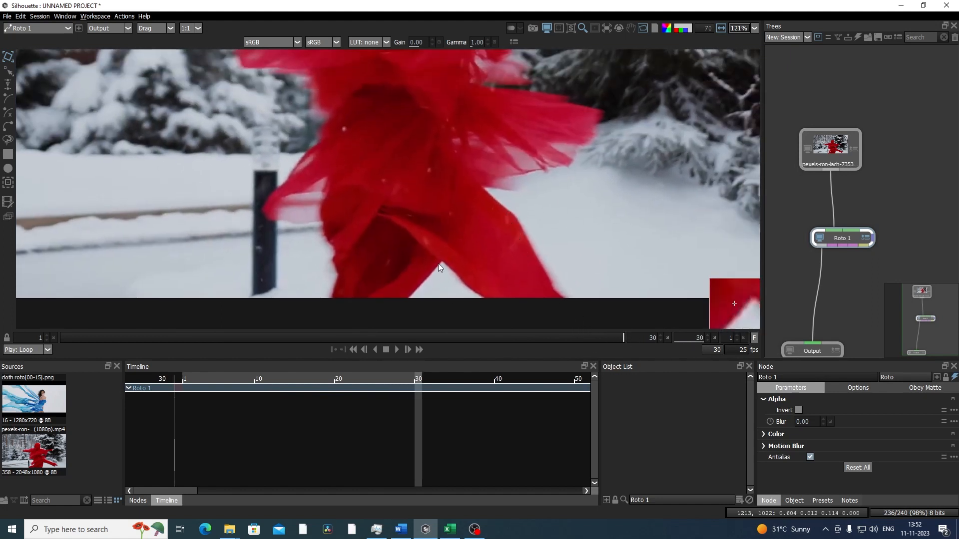
# - Draw a closed Bezier shape around the cloth of the right-hand leg at frame 30, extending it below the image edge
pyautogui.click(8, 127)
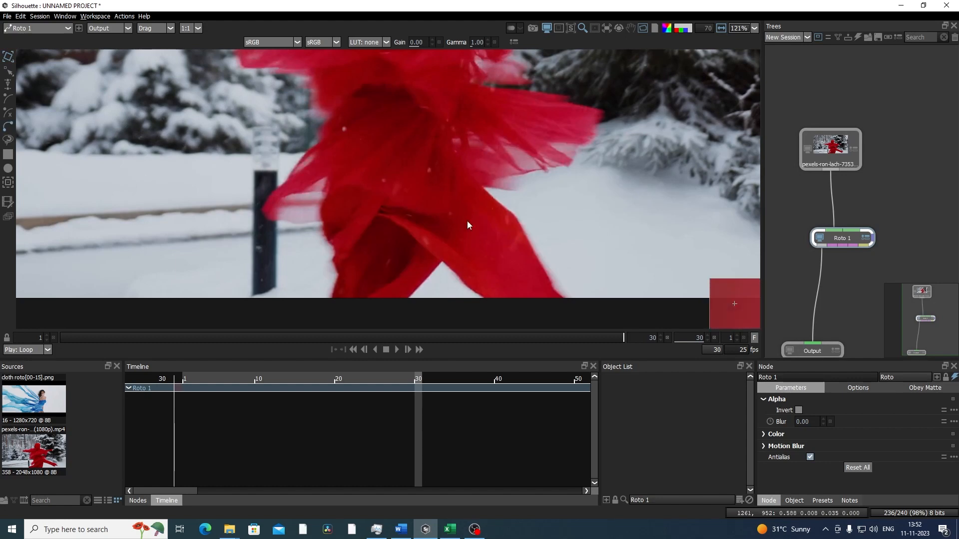
pyautogui.moveTo(469, 222); pyautogui.dragTo(469, 199)
pyautogui.click(478, 158)
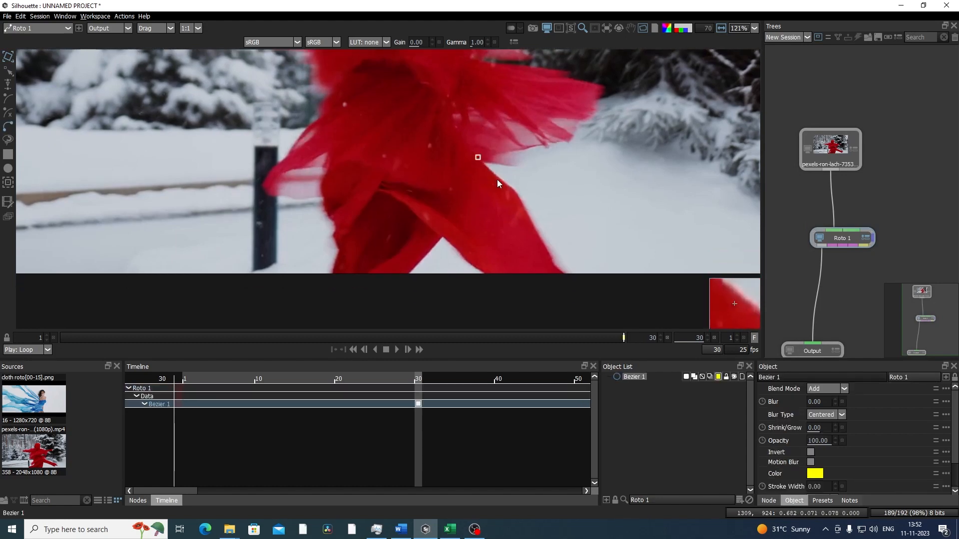
pyautogui.click(516, 190)
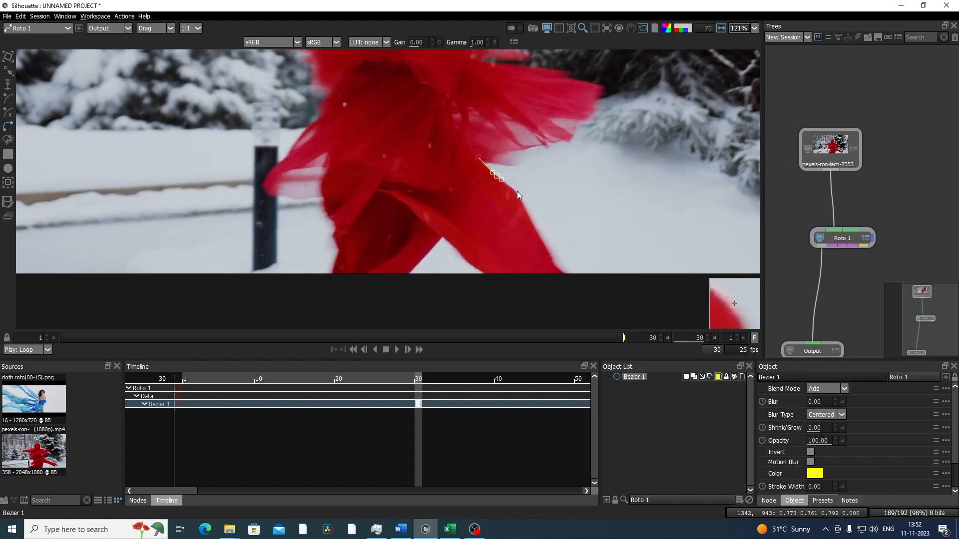
pyautogui.click(529, 215)
pyautogui.click(551, 261)
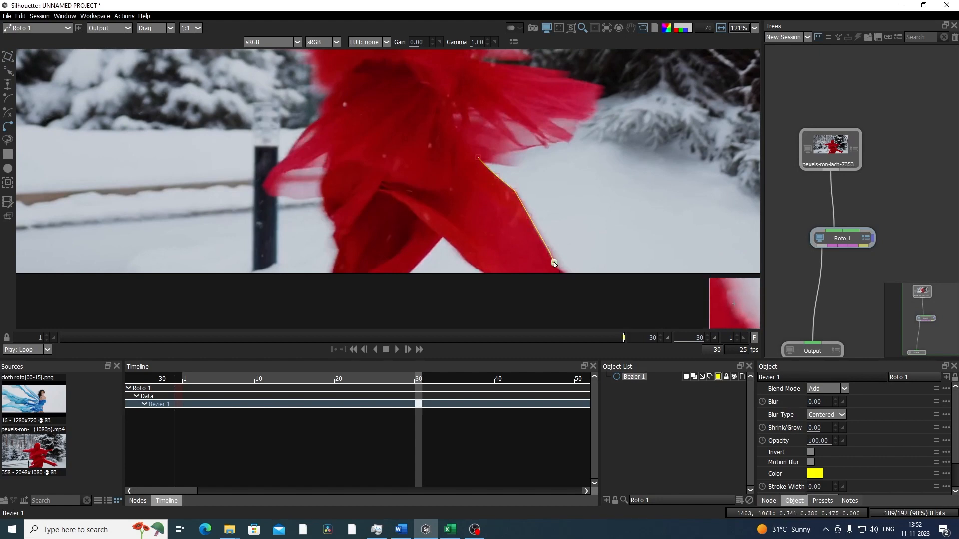
pyautogui.click(564, 272)
pyautogui.click(495, 295)
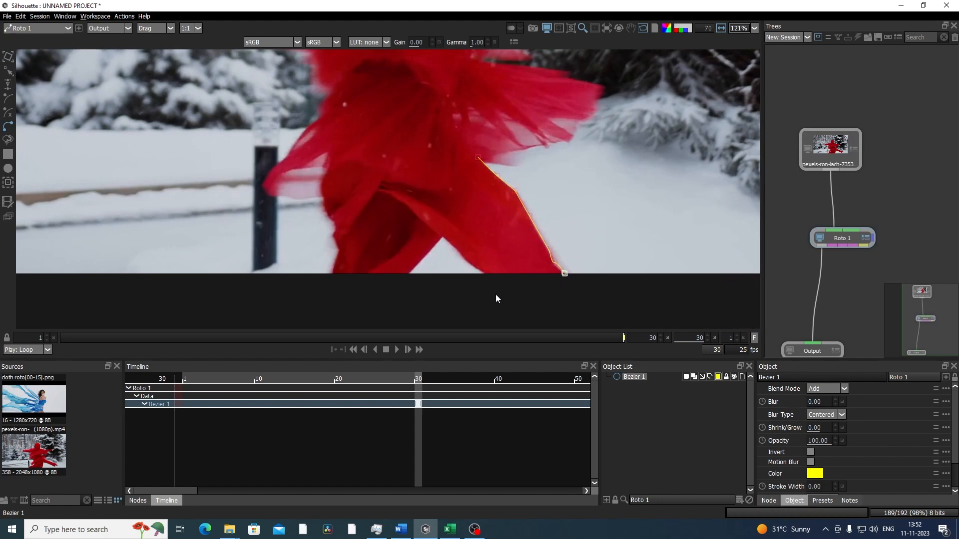
pyautogui.click(482, 272)
pyautogui.click(445, 236)
pyautogui.click(421, 220)
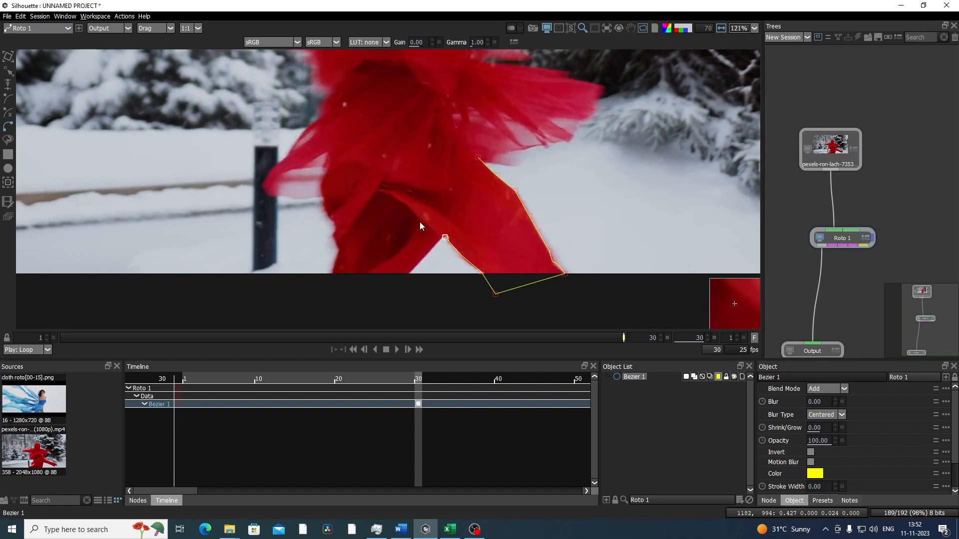
pyautogui.click(396, 196)
pyautogui.click(391, 164)
pyautogui.click(443, 146)
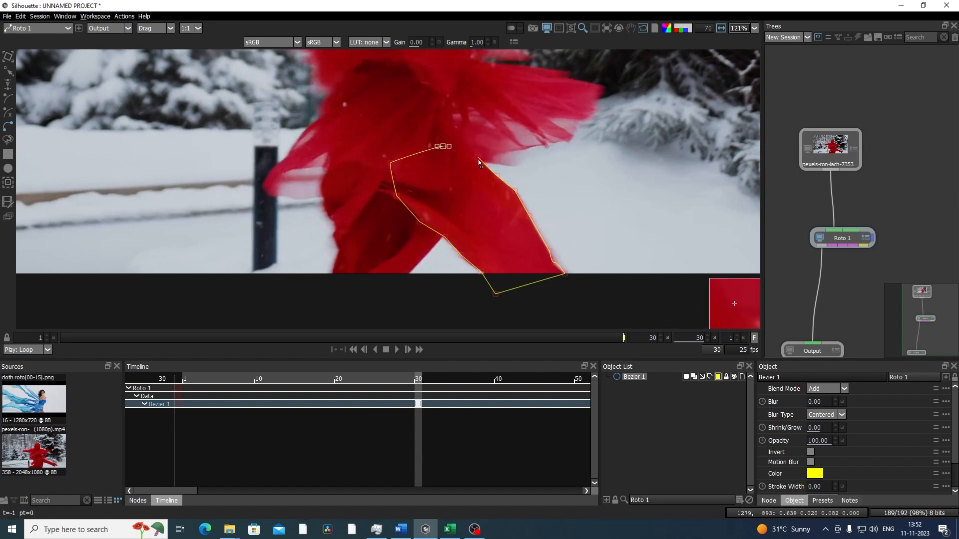
pyautogui.click(478, 158)
# - Smooth all points of the leg shape and deselect it
pyautogui.moveTo(512, 255); pyautogui.dragTo(517, 264)
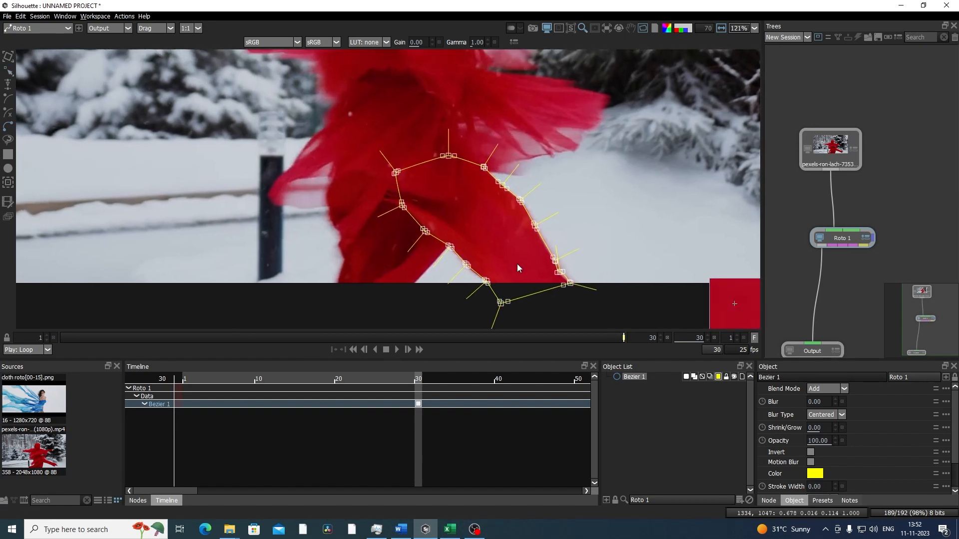
pyautogui.press('z')
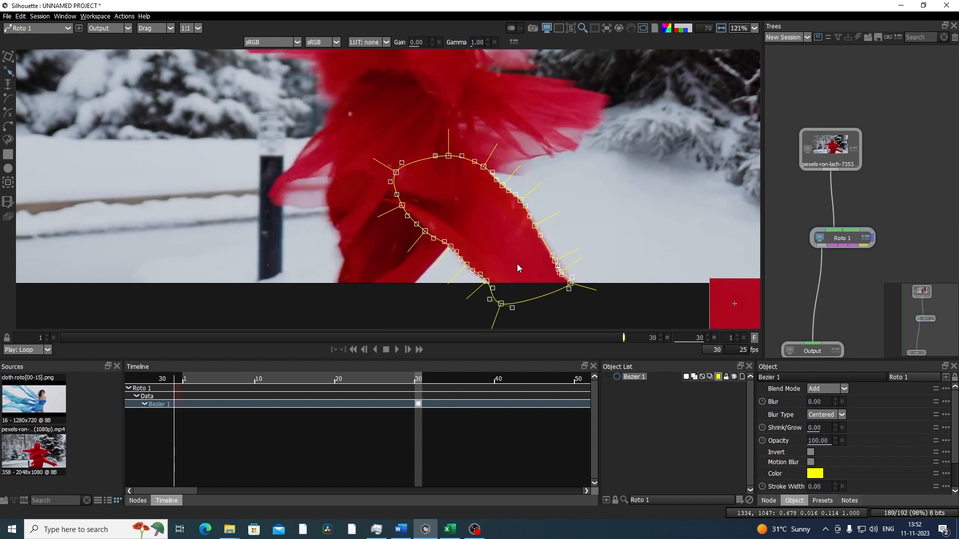
pyautogui.click(688, 250)
# - Adjust the shape's points along the leg's inner edge and move its lower outer corner below the image edge at frame 30
pyautogui.scroll(5, 471, 197)
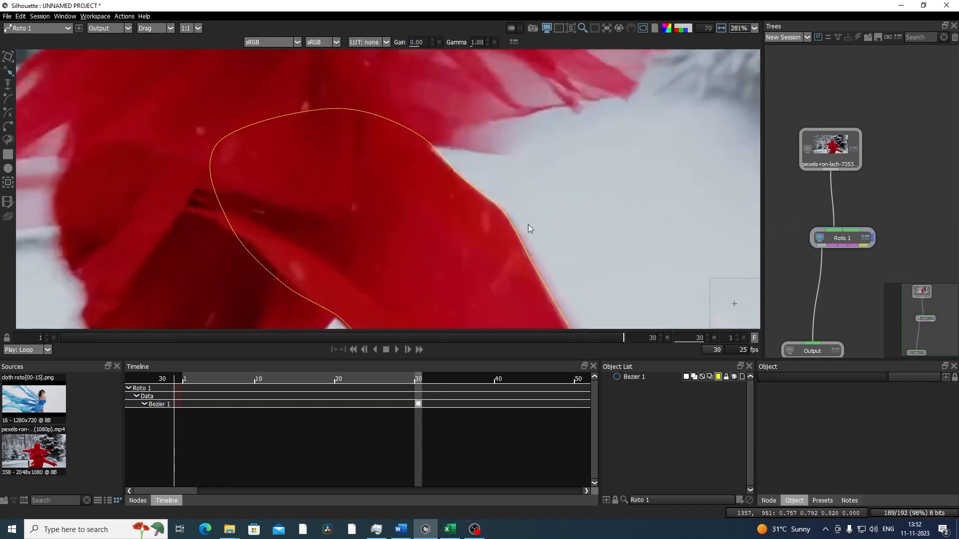
pyautogui.moveTo(529, 224); pyautogui.dragTo(517, 72)
pyautogui.scroll(-1, 436, 187)
pyautogui.click(350, 176)
pyautogui.click(338, 169)
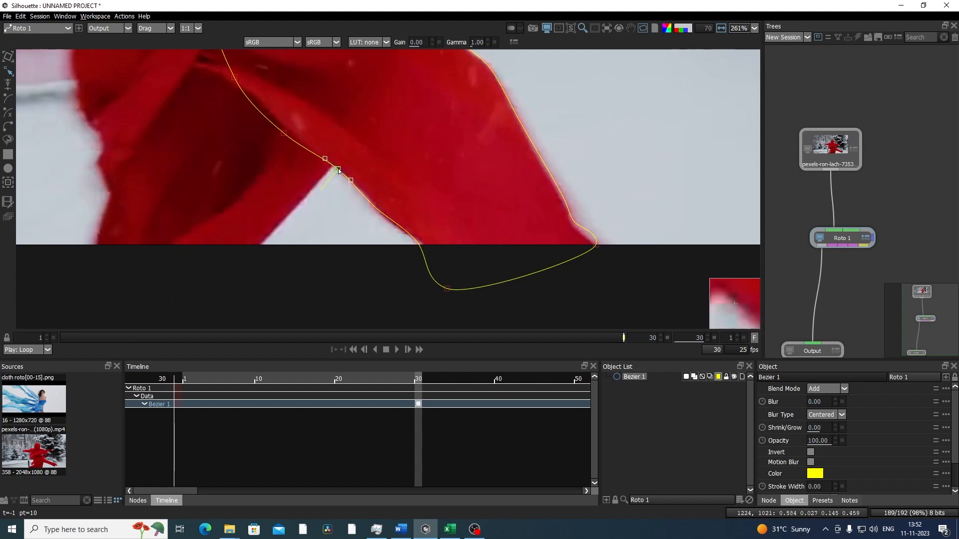
pyautogui.moveTo(338, 170); pyautogui.dragTo(370, 205)
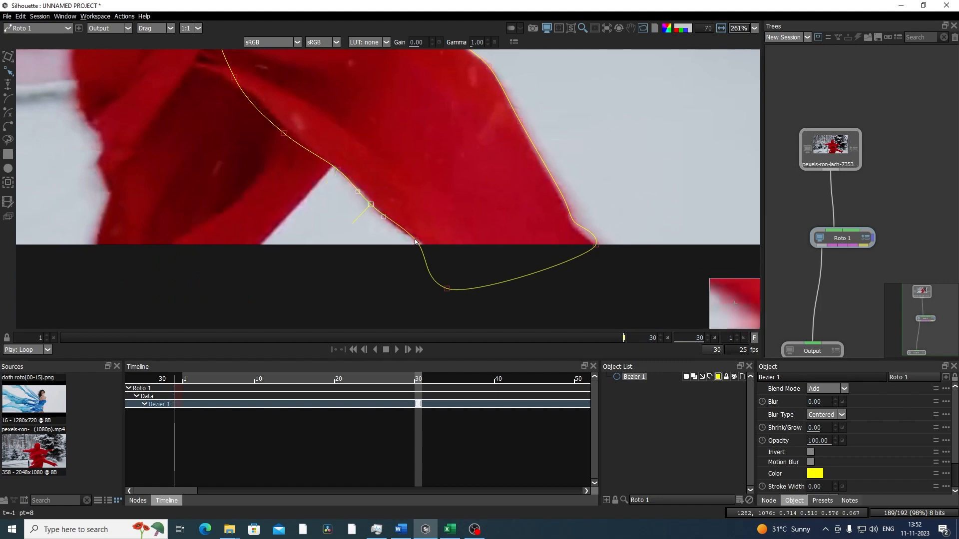
pyautogui.scroll(-2, 597, 247)
pyautogui.click(599, 254)
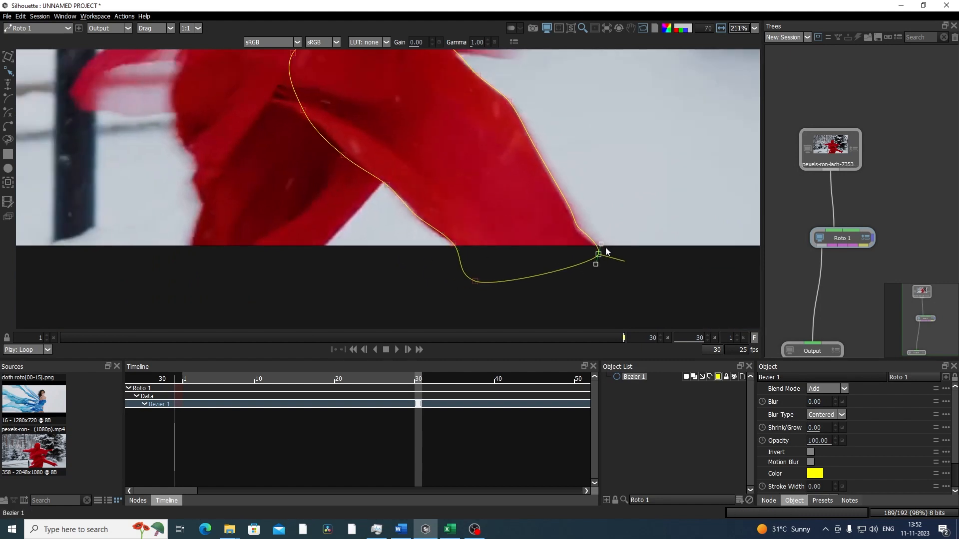
pyautogui.moveTo(607, 252); pyautogui.dragTo(599, 255)
pyautogui.scroll(-1, 439, 180)
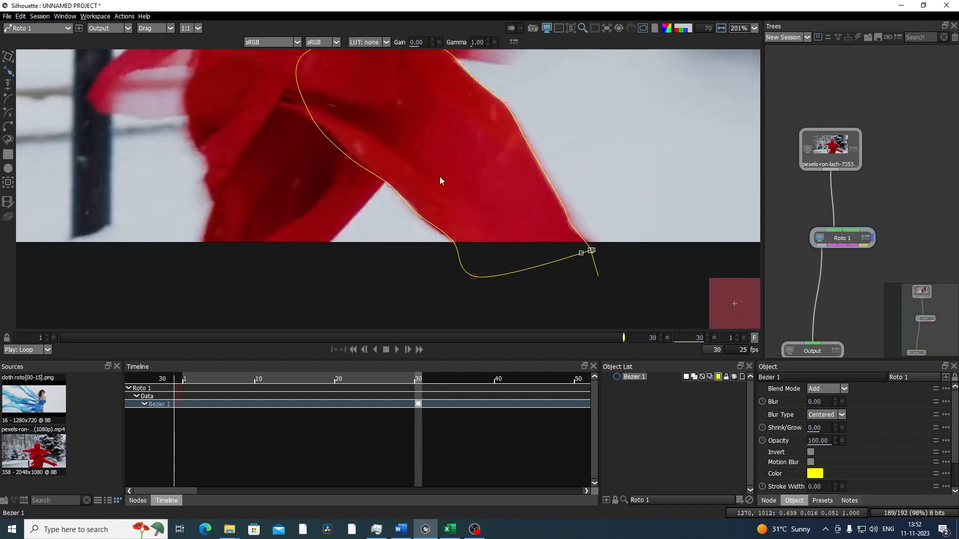
pyautogui.scroll(-2, 441, 180)
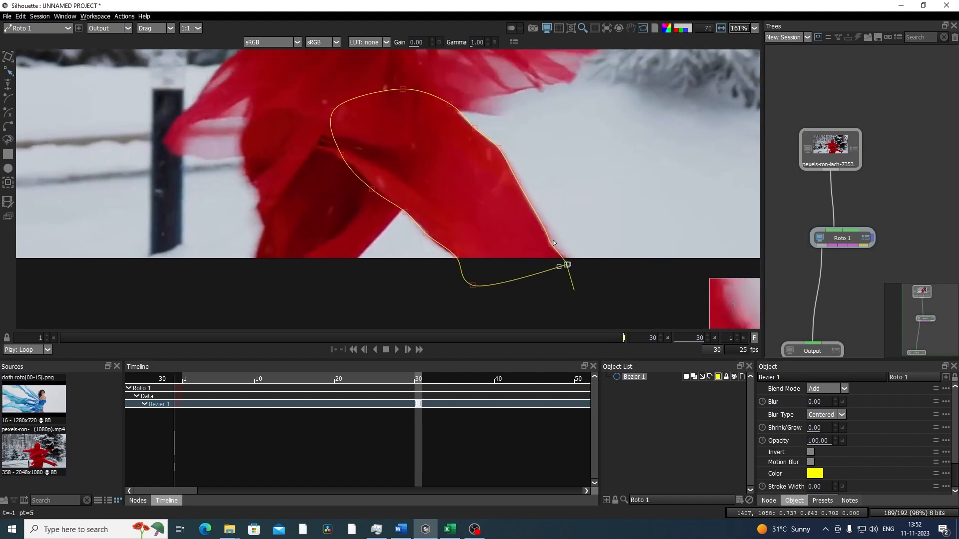
# - Step back to frame 29 and transform the whole leg shape to match the leg's new position
pyautogui.press('Left')
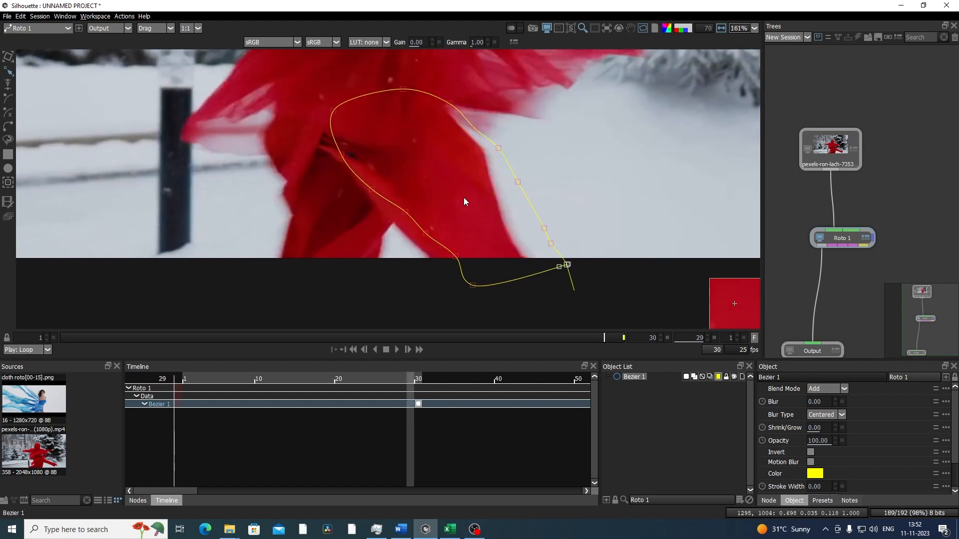
pyautogui.hotkey('ctrl', 'a')
pyautogui.moveTo(568, 290); pyautogui.dragTo(528, 302)
pyautogui.click(302, 298)
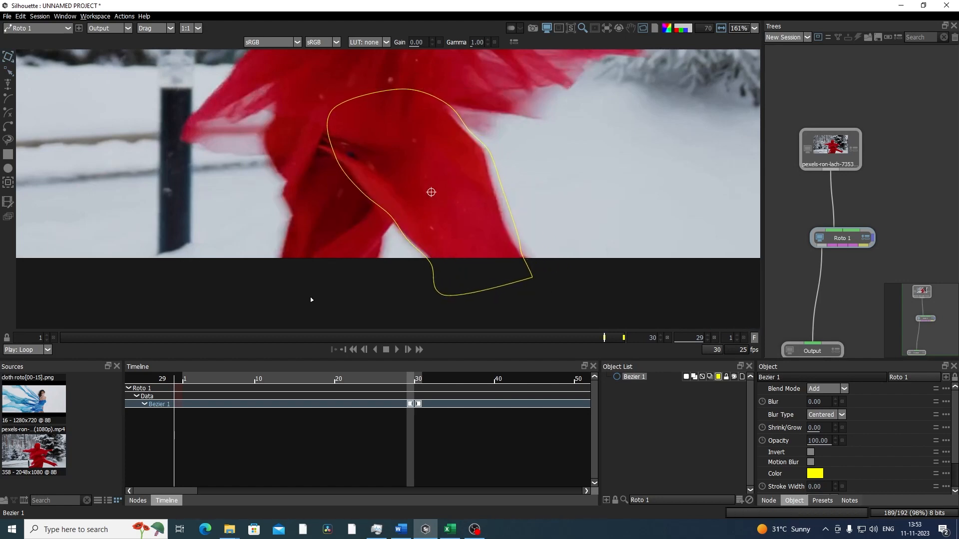
pyautogui.hotkey('ctrl', 'a')
pyautogui.moveTo(328, 95); pyautogui.dragTo(321, 94)
pyautogui.moveTo(533, 91); pyautogui.dragTo(532, 92)
# - Nudge the points along the leg's outer edge inward at frame 29 and fine-tune the lowest ones against the cloth
pyautogui.scroll(1, 522, 252)
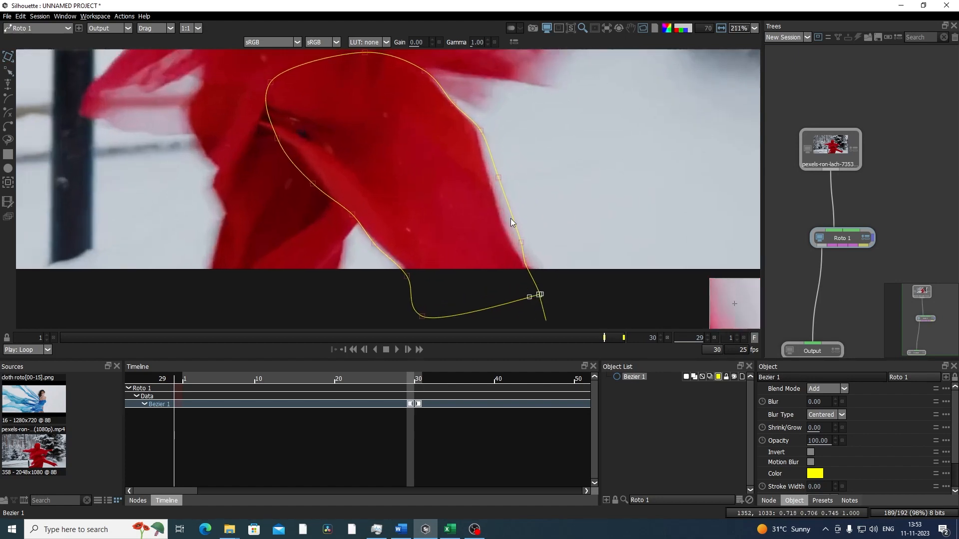
pyautogui.scroll(1, 510, 219)
pyautogui.moveTo(543, 141); pyautogui.dragTo(446, 285)
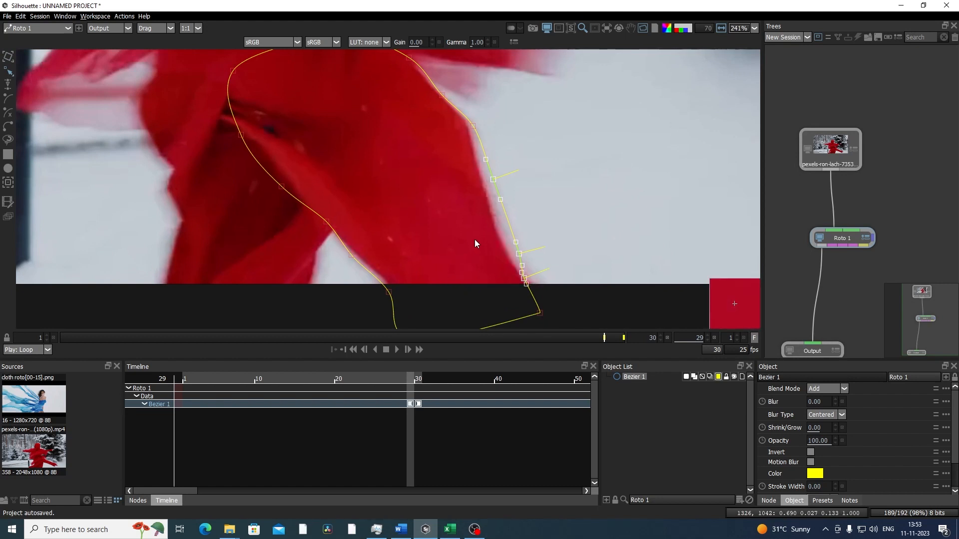
pyautogui.press('Left')
pyautogui.press('Left')
pyautogui.press('Left')
pyautogui.press('Left')
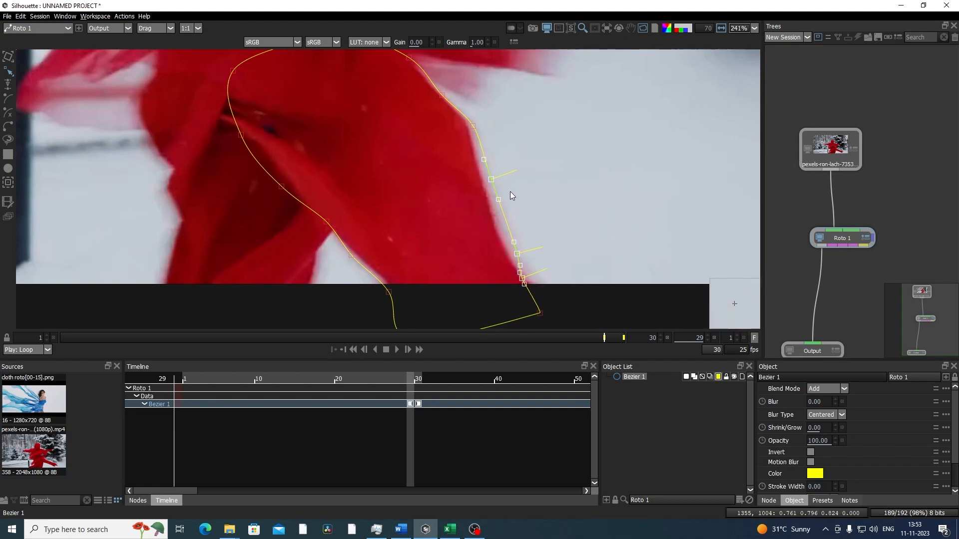
pyautogui.click(512, 188)
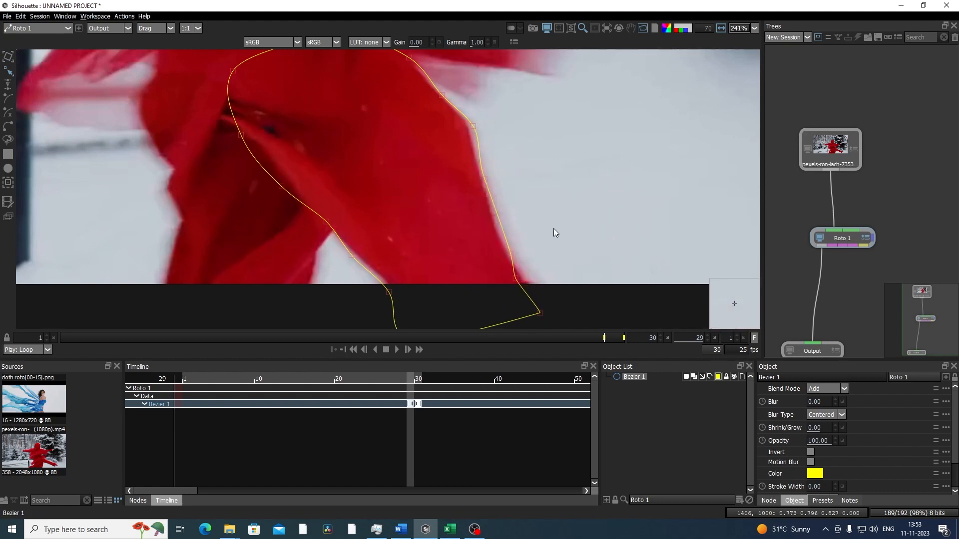
pyautogui.click(525, 280)
pyautogui.click(511, 254)
pyautogui.moveTo(514, 265); pyautogui.dragTo(517, 265)
# - Step back to frame 28 and skew and stretch the whole leg shape to fit the leg's outer edge
pyautogui.scroll(-2, 538, 227)
pyautogui.press('Left')
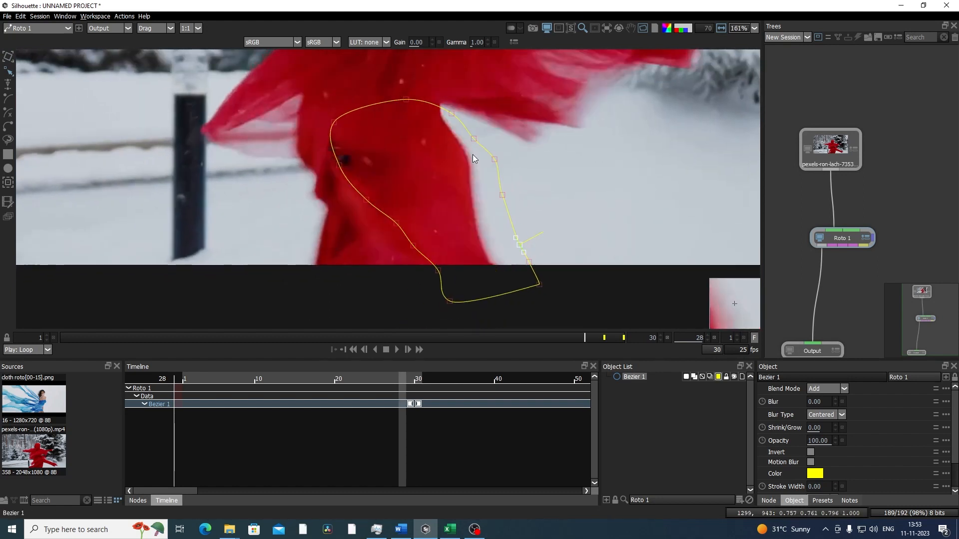
pyautogui.hotkey('ctrl', 'a')
pyautogui.press('t')
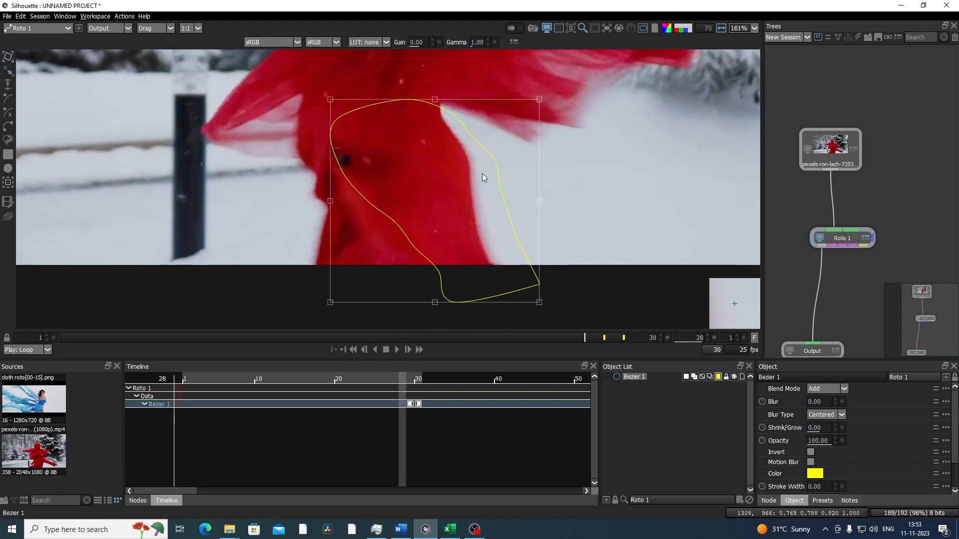
pyautogui.moveTo(435, 100); pyautogui.dragTo(417, 98)
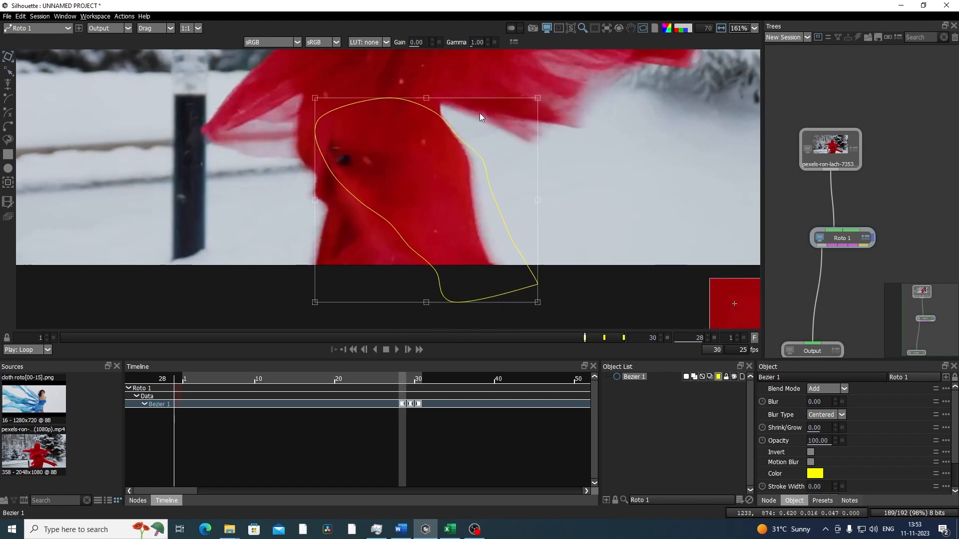
pyautogui.moveTo(426, 302); pyautogui.dragTo(382, 301)
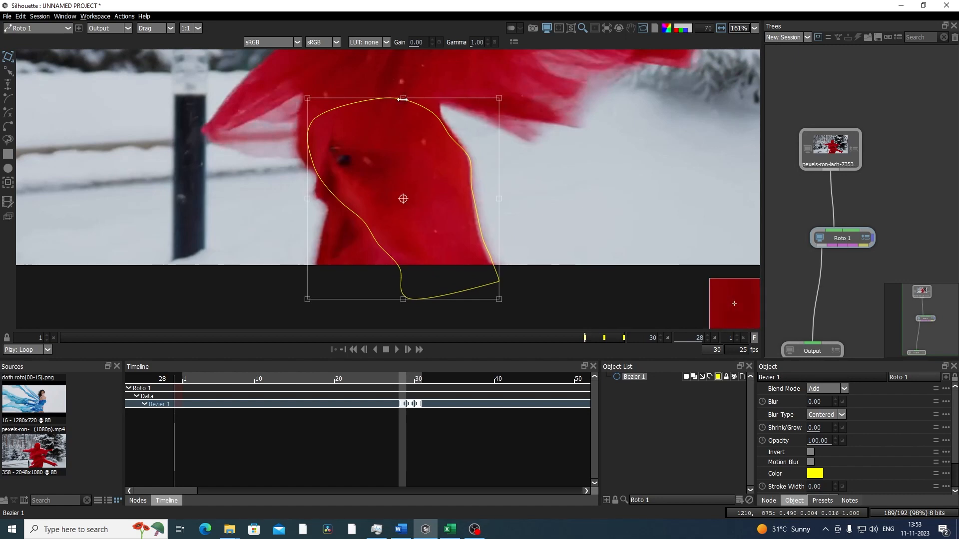
pyautogui.moveTo(403, 99); pyautogui.dragTo(403, 89)
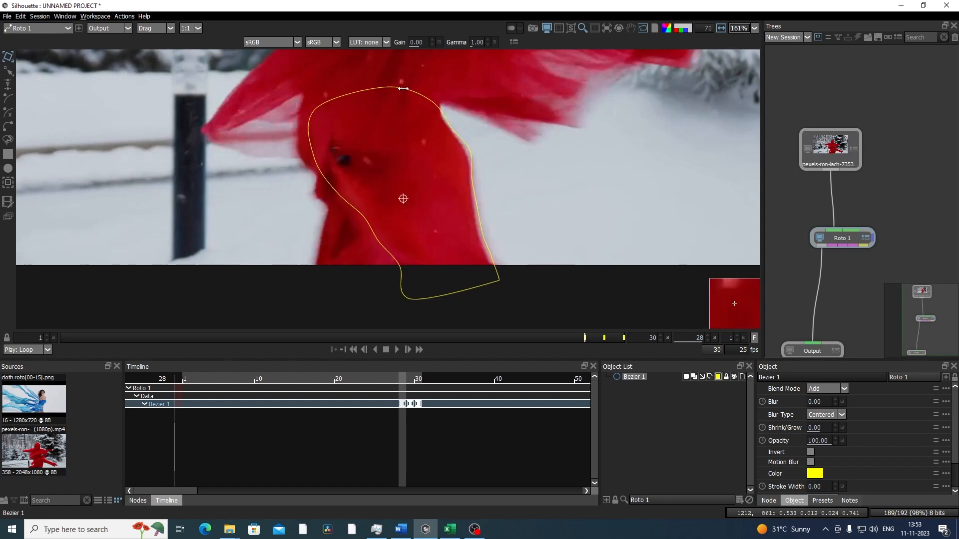
# - Step back to frame 27, compare the leg with frame 28, and move the whole Bezier shape below the image edge at frame 27
pyautogui.press('Left')
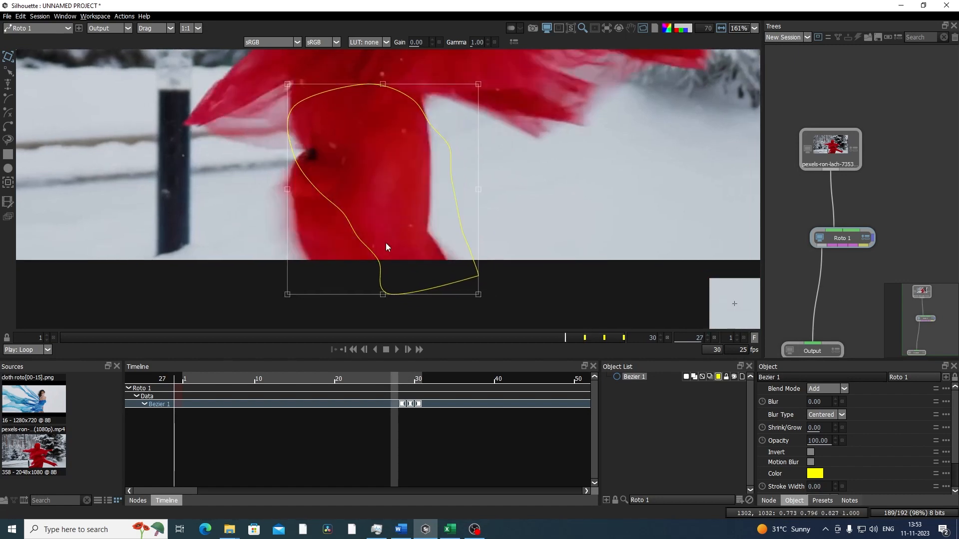
pyautogui.scroll(-5, 386, 245)
pyautogui.moveTo(408, 250); pyautogui.dragTo(423, 253)
pyautogui.scroll(3, 426, 194)
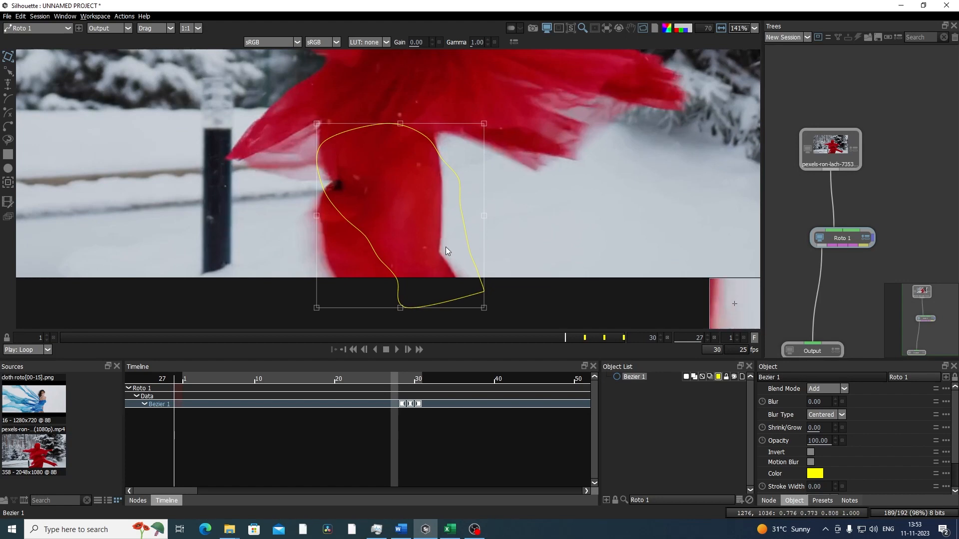
pyautogui.press('Right')
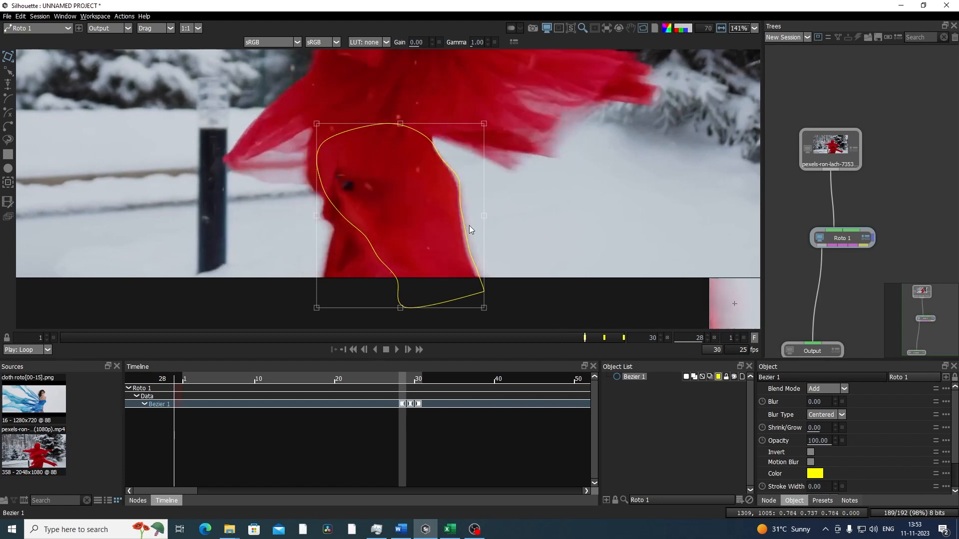
pyautogui.press('Left')
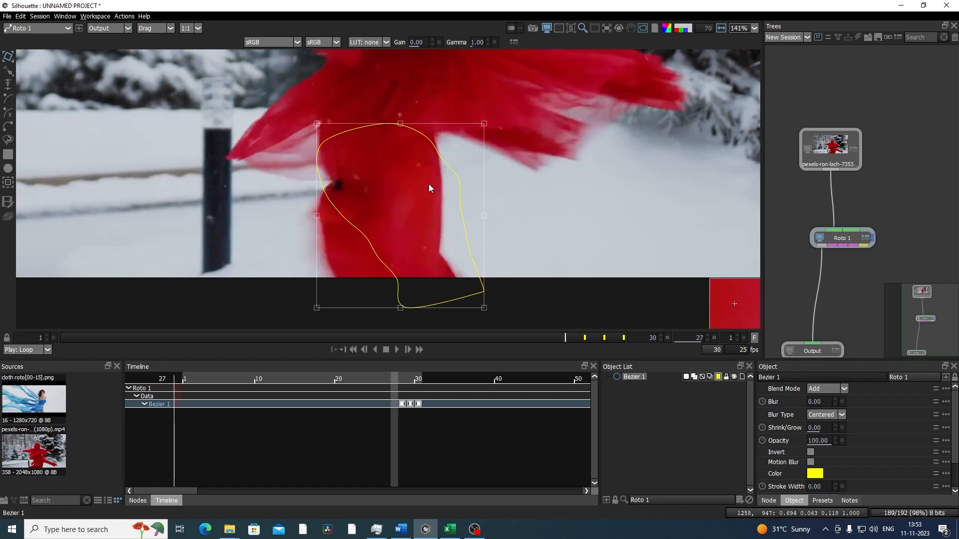
pyautogui.moveTo(428, 184); pyautogui.dragTo(457, 148)
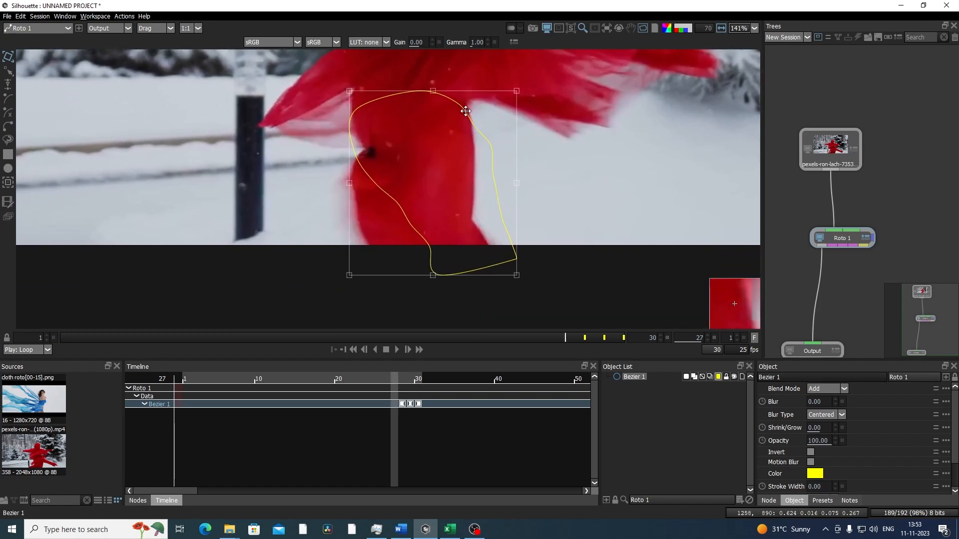
pyautogui.moveTo(465, 108); pyautogui.dragTo(474, 284)
# - Key the Bezier leg shape's opacity off at frame 27 and on at frame 28
pyautogui.press('x')
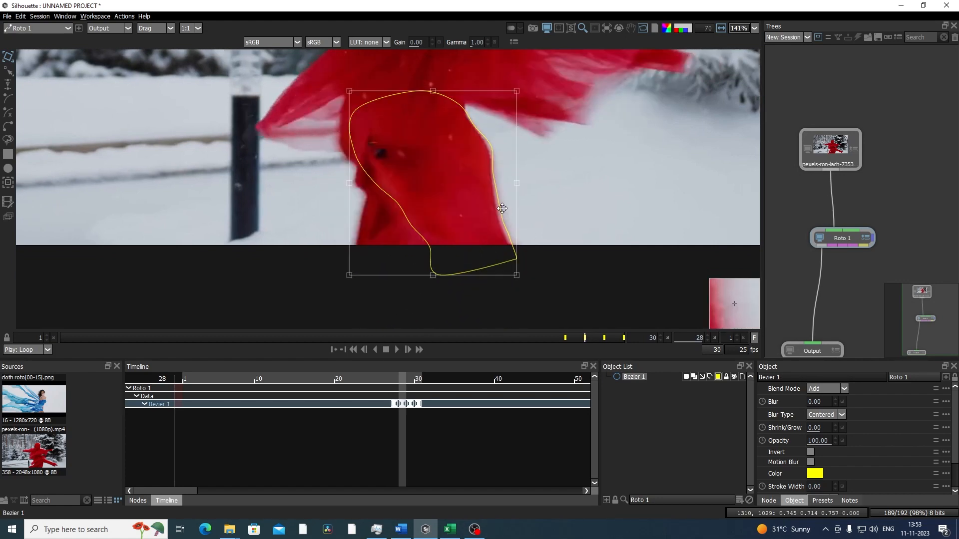
pyautogui.press('z')
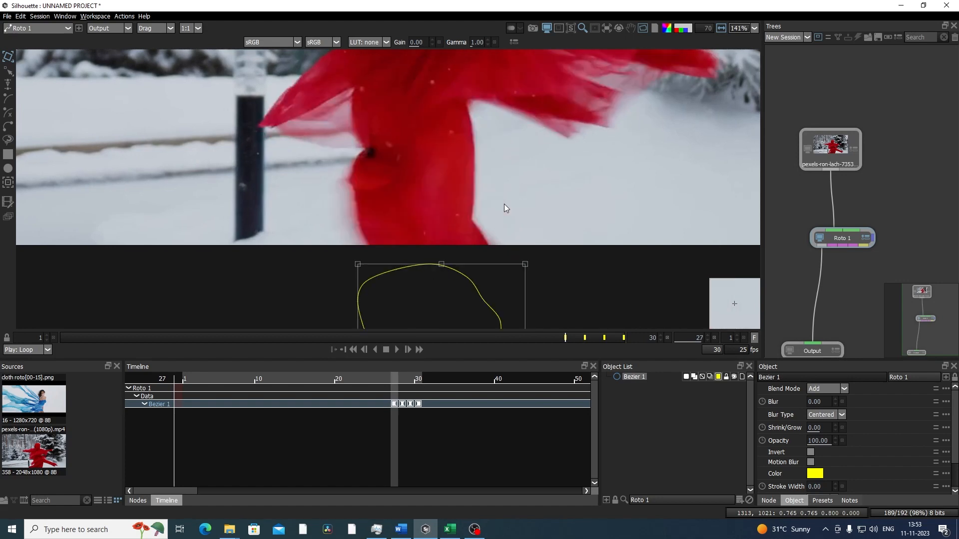
pyautogui.press('x')
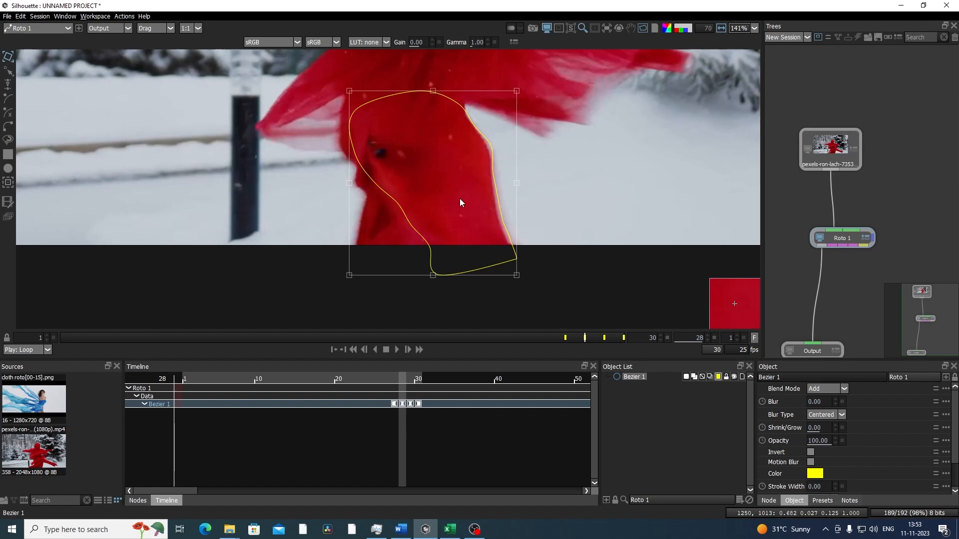
pyautogui.press('z')
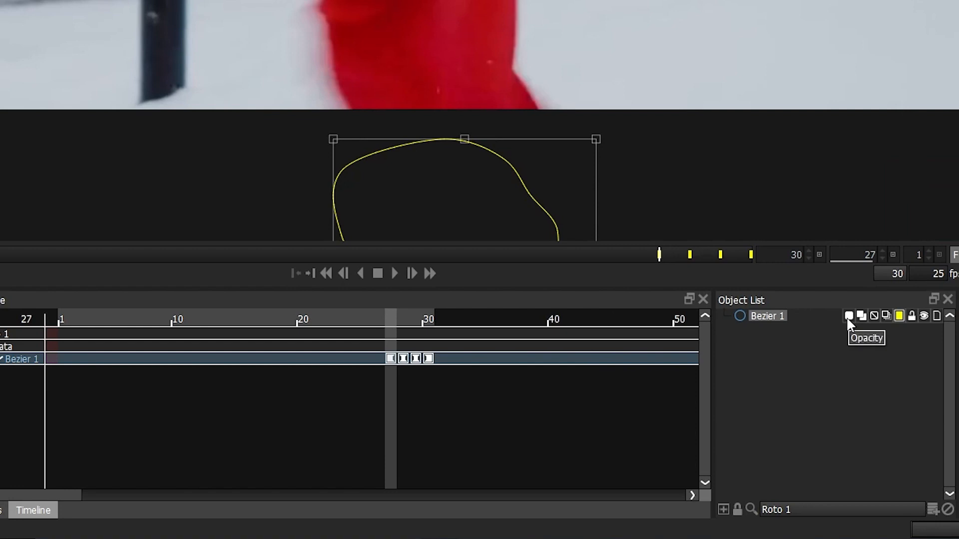
pyautogui.click(849, 317)
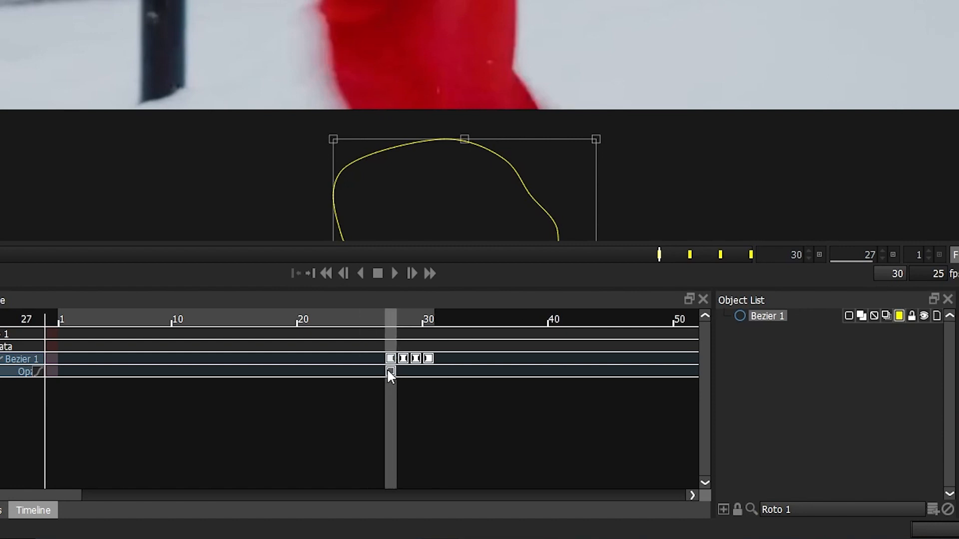
pyautogui.press('Right')
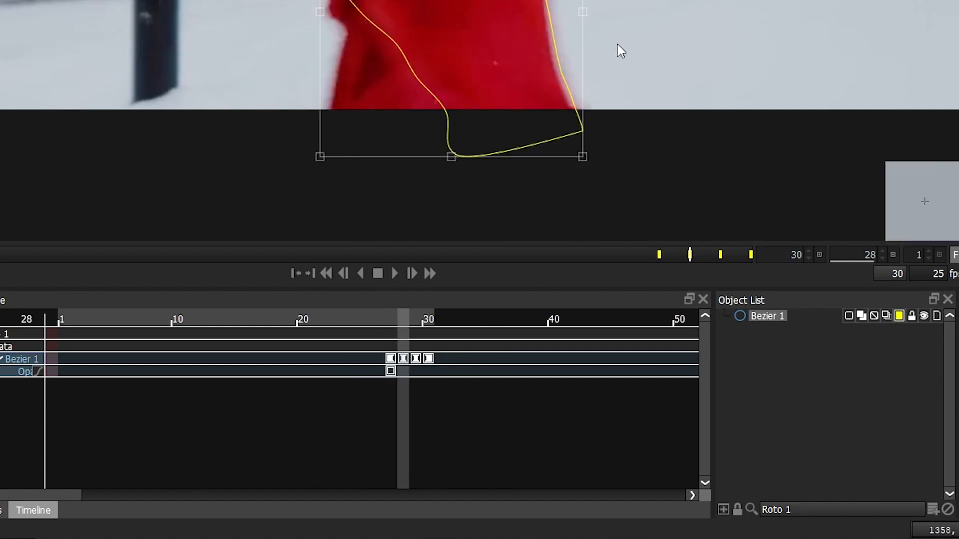
pyautogui.moveTo(618, 44); pyautogui.dragTo(618, 74)
pyautogui.press('o')
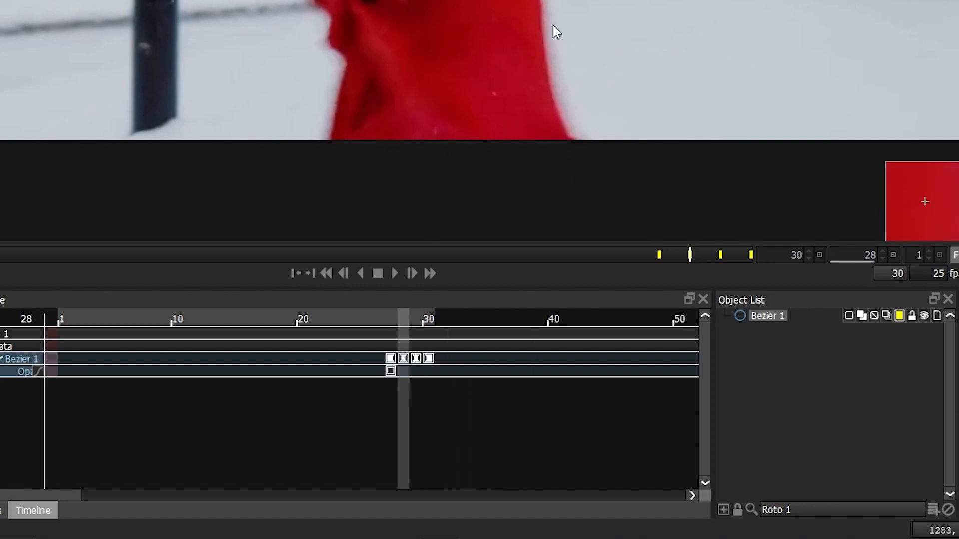
pyautogui.click(848, 316)
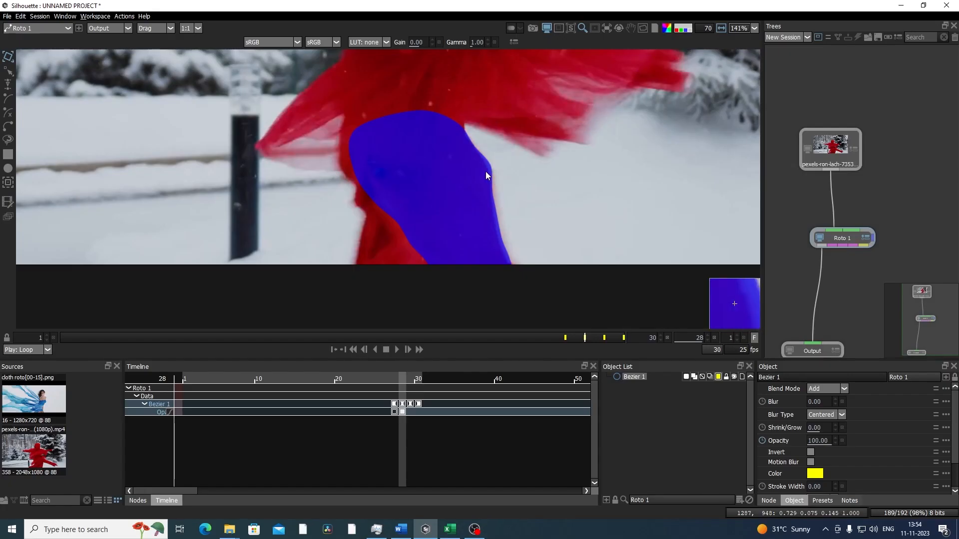
# - Scrub between frames 27 and 28 with the colour overlay to check where the leg shape switches on and off
pyautogui.moveTo(486, 172); pyautogui.dragTo(498, 182)
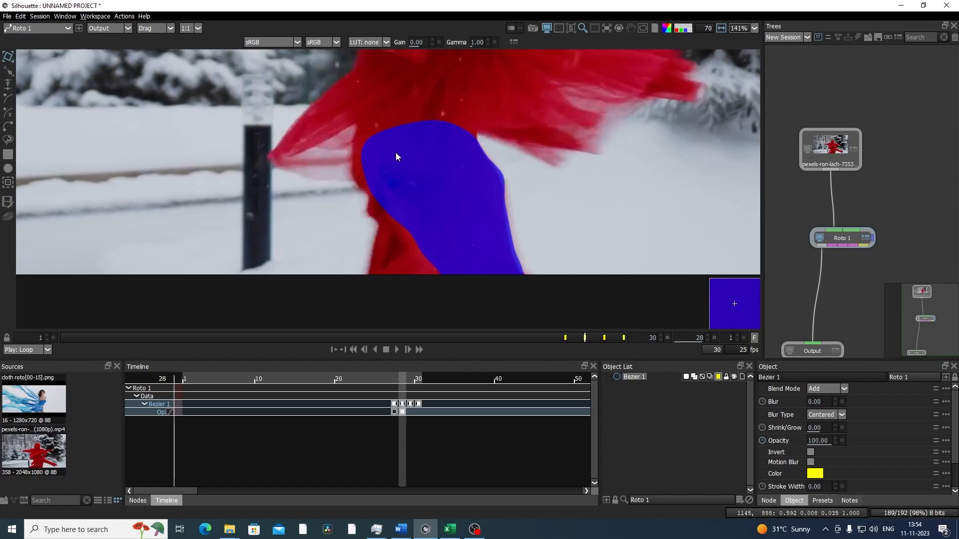
pyautogui.moveTo(586, 337); pyautogui.dragTo(565, 340)
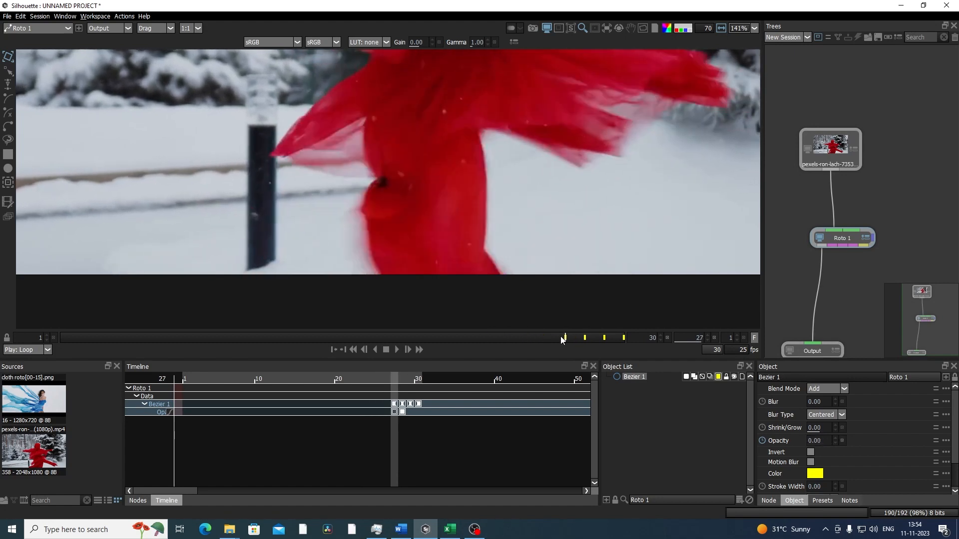
pyautogui.moveTo(562, 236); pyautogui.dragTo(559, 251)
pyautogui.press('a')
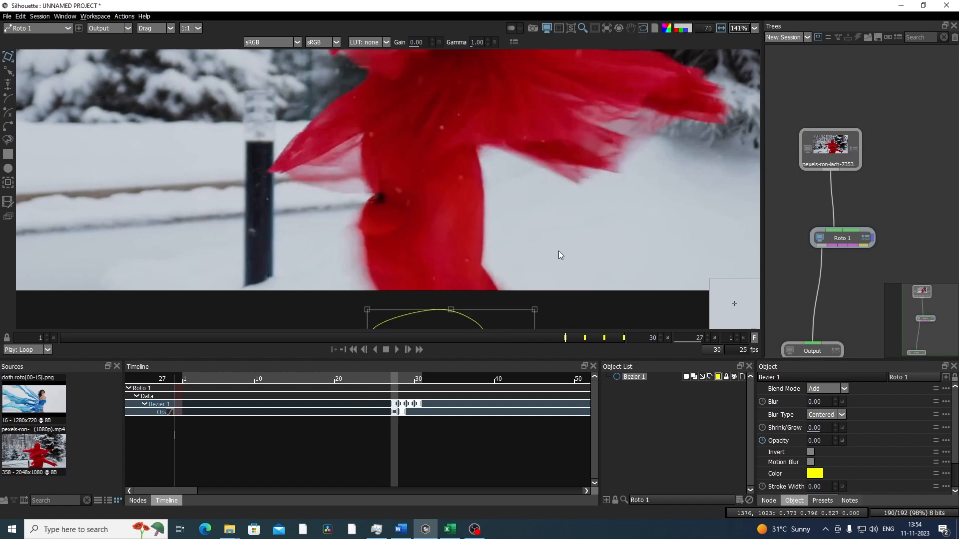
pyautogui.click(585, 339)
pyautogui.moveTo(584, 343); pyautogui.dragTo(573, 343)
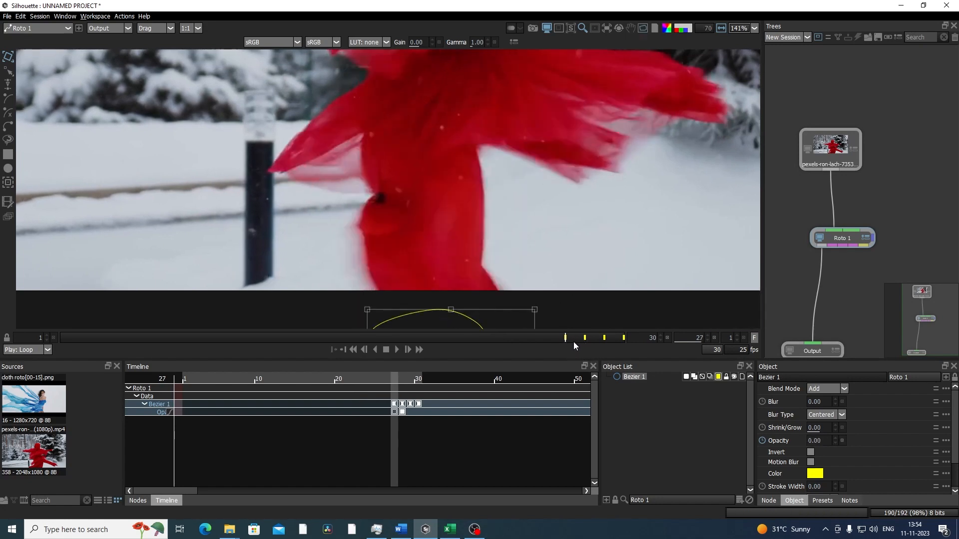
# - Draw a closed B-Spline shape at frame 27 along the leg's outer edge, closing it below the image and through the inner cloth
pyautogui.moveTo(519, 194); pyautogui.dragTo(504, 149)
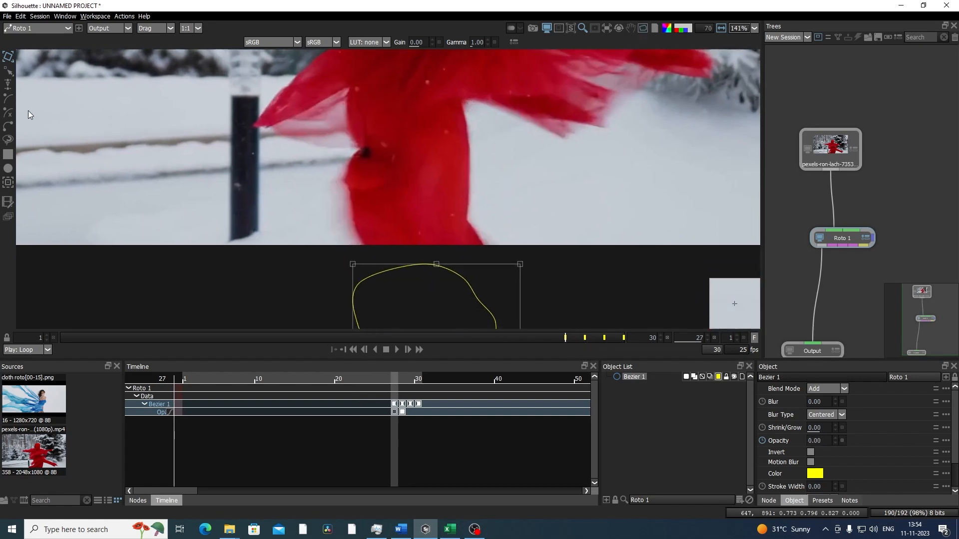
pyautogui.moveTo(459, 94); pyautogui.dragTo(459, 115)
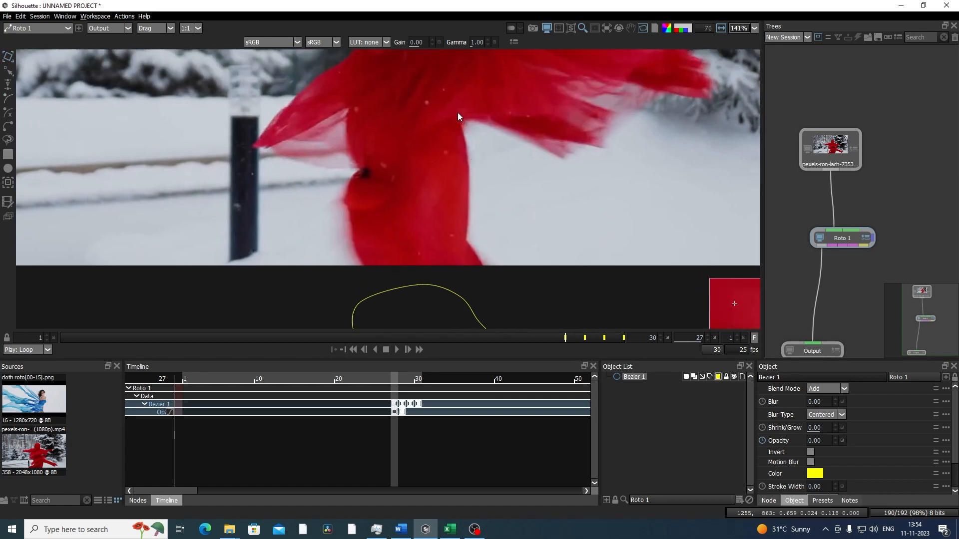
pyautogui.click(456, 111)
pyautogui.click(468, 157)
pyautogui.click(466, 242)
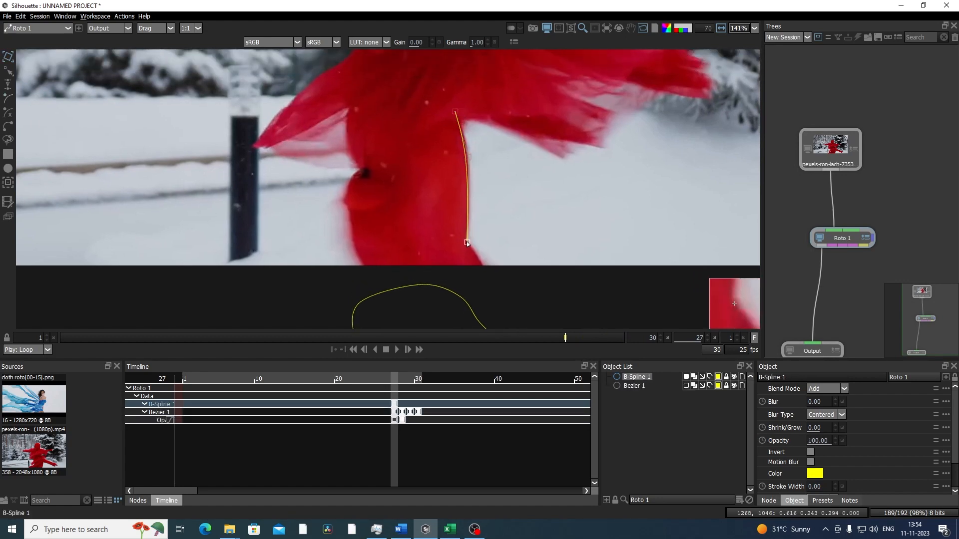
pyautogui.click(483, 266)
pyautogui.click(427, 296)
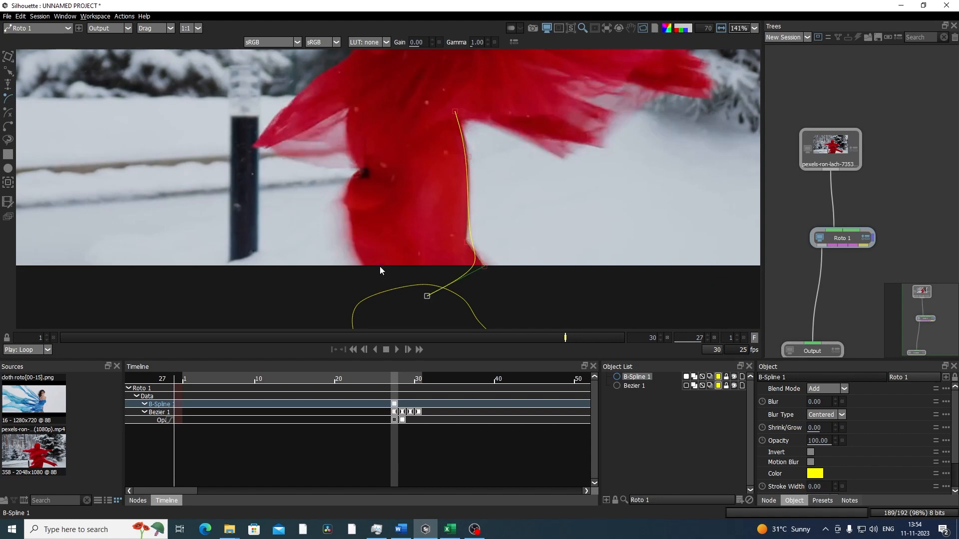
pyautogui.click(381, 260)
pyautogui.click(394, 126)
pyautogui.click(454, 112)
# - Refine the B-Spline at frame 27 against the leg's outer edge, adding points at the lower bend and pulling its bottom points outside the image
pyautogui.scroll(3, 474, 138)
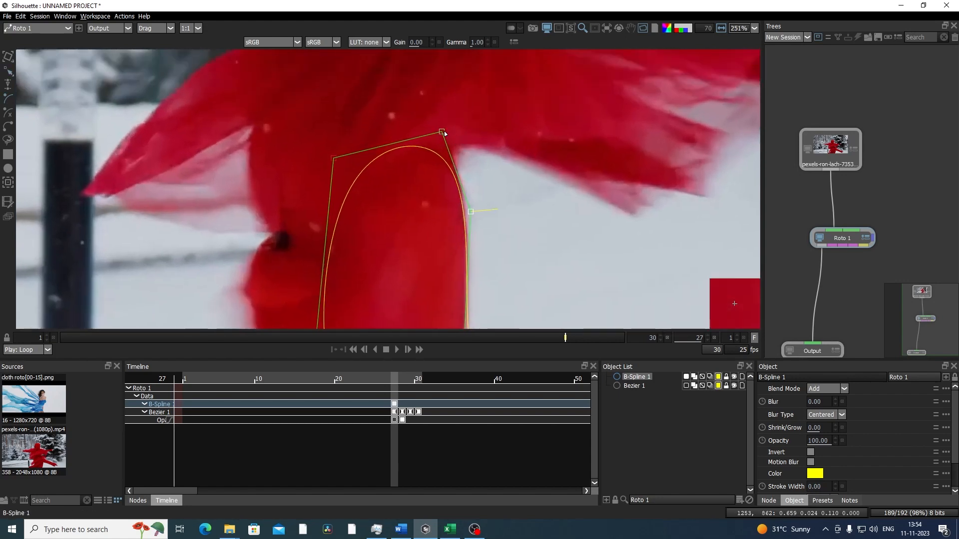
pyautogui.moveTo(444, 133); pyautogui.dragTo(445, 107)
pyautogui.moveTo(503, 286); pyautogui.dragTo(499, 64)
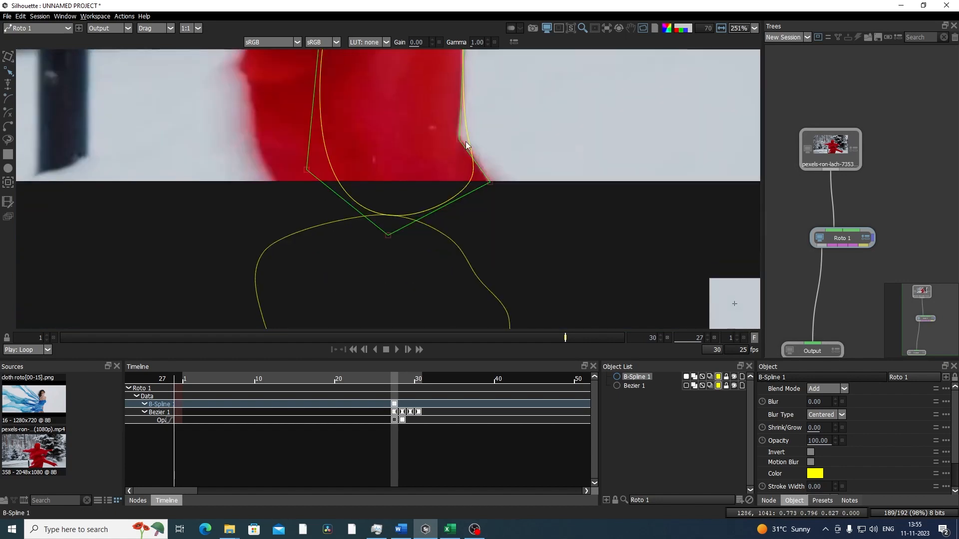
pyautogui.moveTo(463, 141)
pyautogui.mouseDown()
pyautogui.moveTo(456, 149)
pyautogui.moveTo(460, 136)
pyautogui.mouseUp()
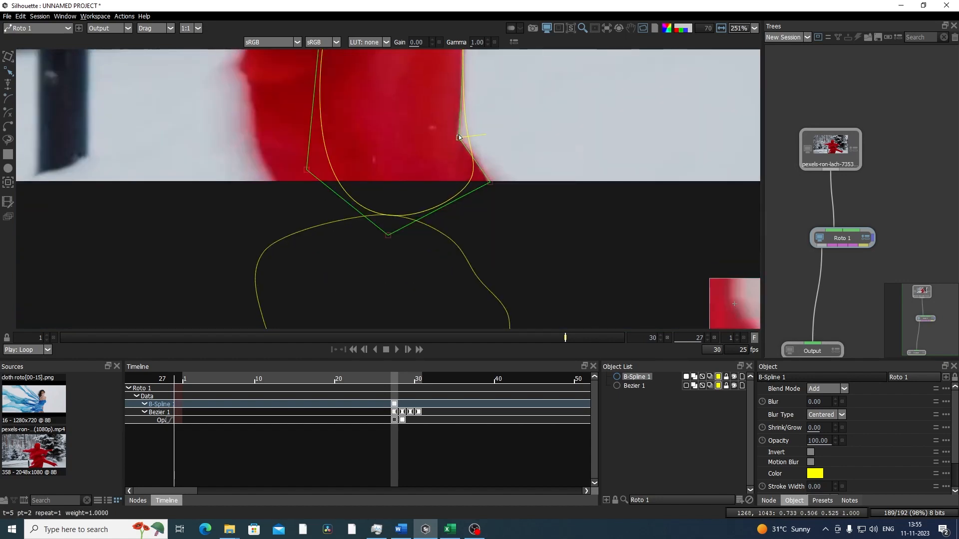
pyautogui.moveTo(491, 184); pyautogui.dragTo(513, 209)
pyautogui.moveTo(494, 111); pyautogui.dragTo(466, 191)
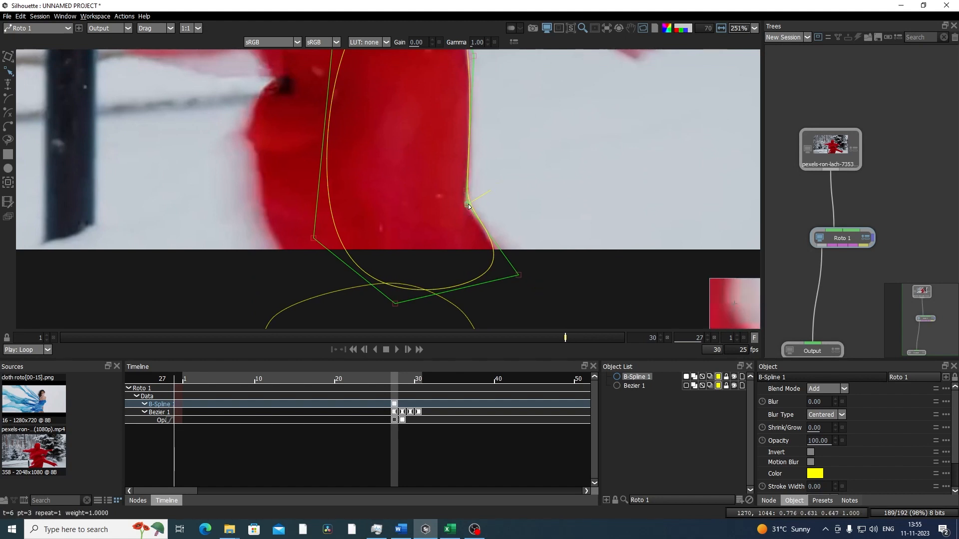
pyautogui.moveTo(497, 257); pyautogui.dragTo(506, 274)
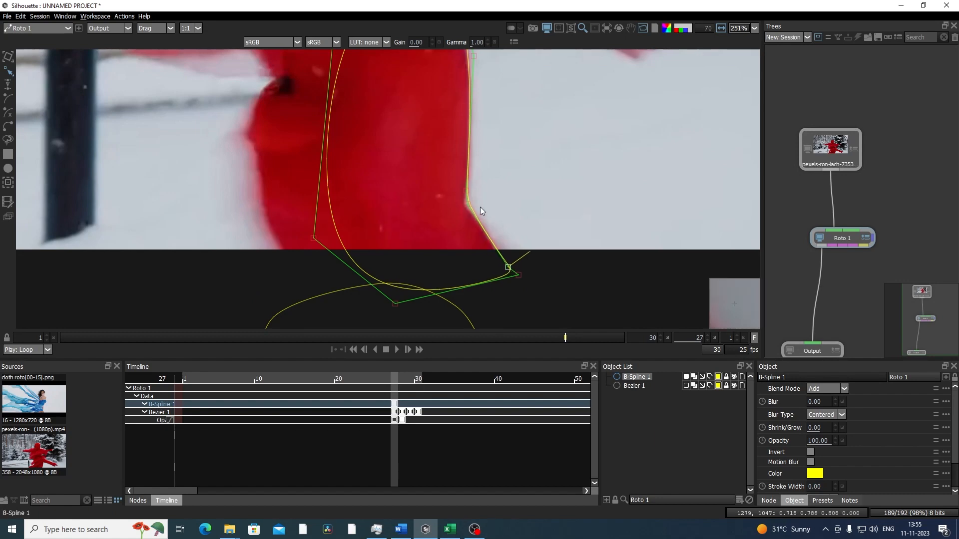
pyautogui.scroll(-5, 494, 216)
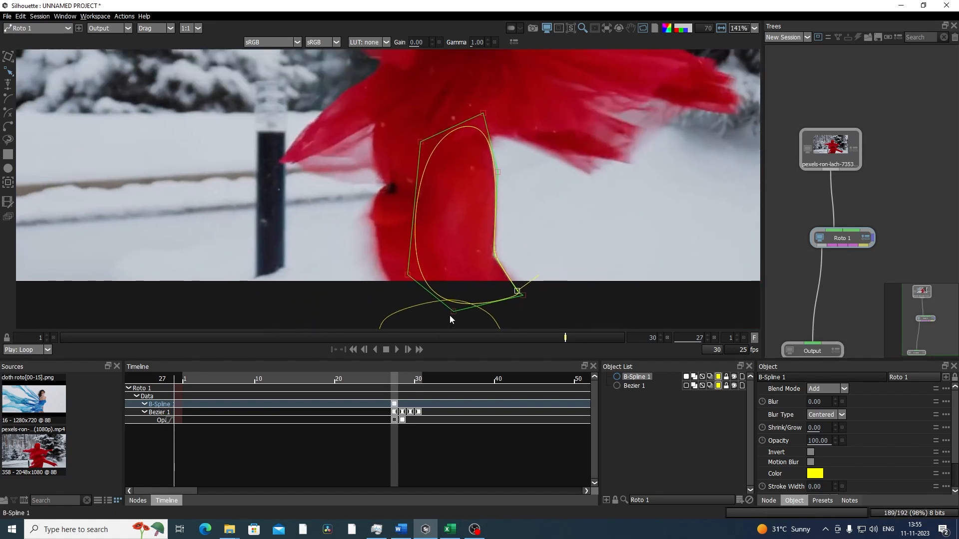
pyautogui.moveTo(451, 314); pyautogui.dragTo(435, 317)
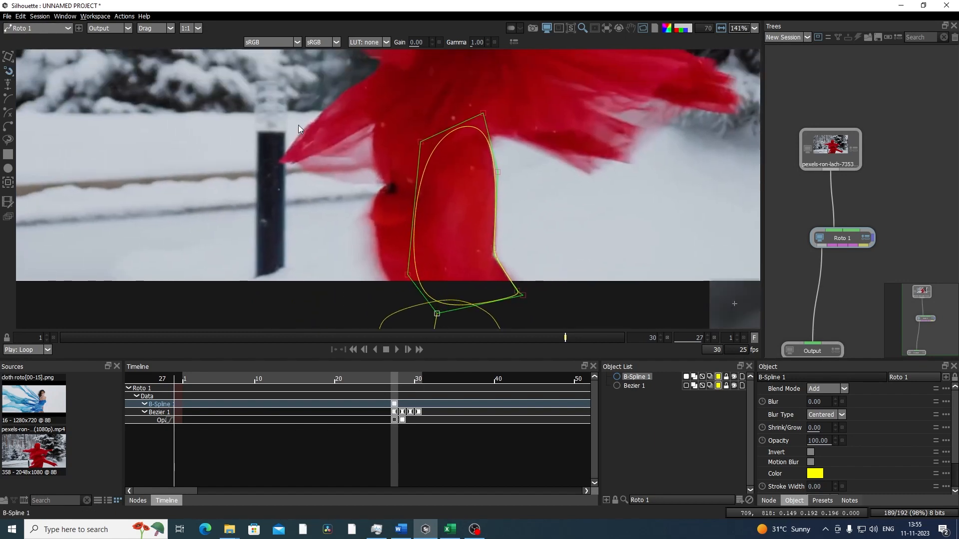
# - Advance to frame 28, select all B-Spline points, and shift and stretch the shape with Magnetic Reshape from its top and bottom points
pyautogui.moveTo(555, 172)
pyautogui.mouseDown()
pyautogui.moveTo(533, 170)
pyautogui.moveTo(550, 156)
pyautogui.mouseUp()
pyautogui.press('x')
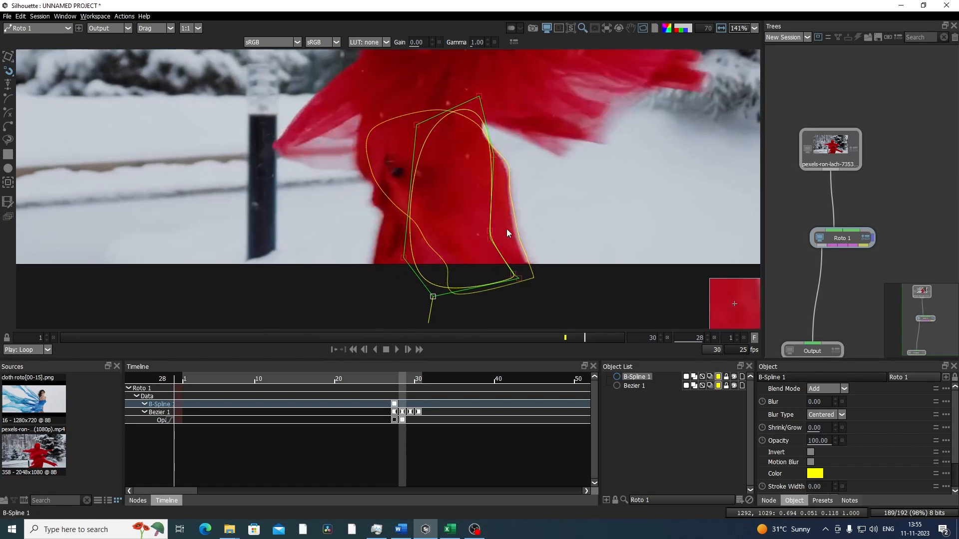
pyautogui.moveTo(595, 83); pyautogui.dragTo(270, 318)
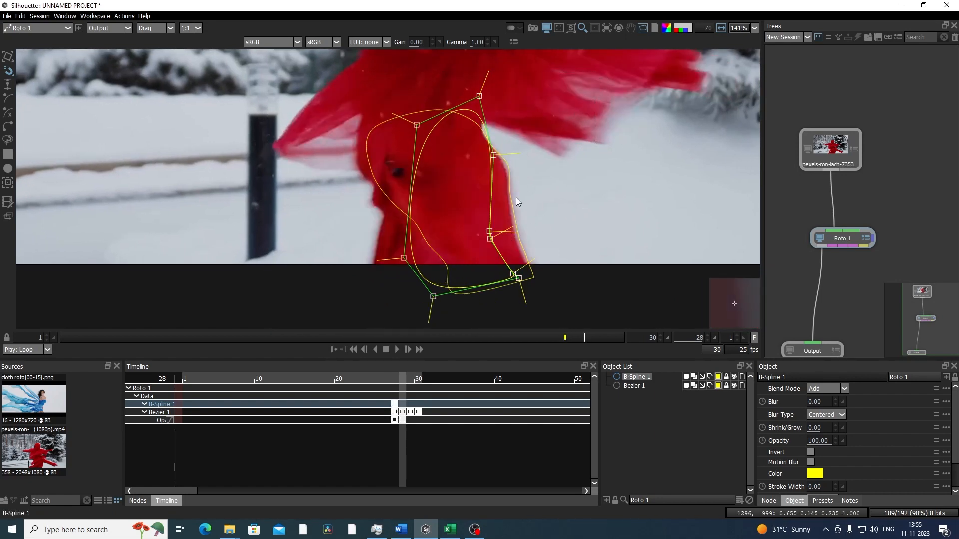
pyautogui.moveTo(556, 172); pyautogui.dragTo(518, 127)
pyautogui.moveTo(460, 71); pyautogui.dragTo(448, 110)
pyautogui.moveTo(584, 71); pyautogui.dragTo(320, 337)
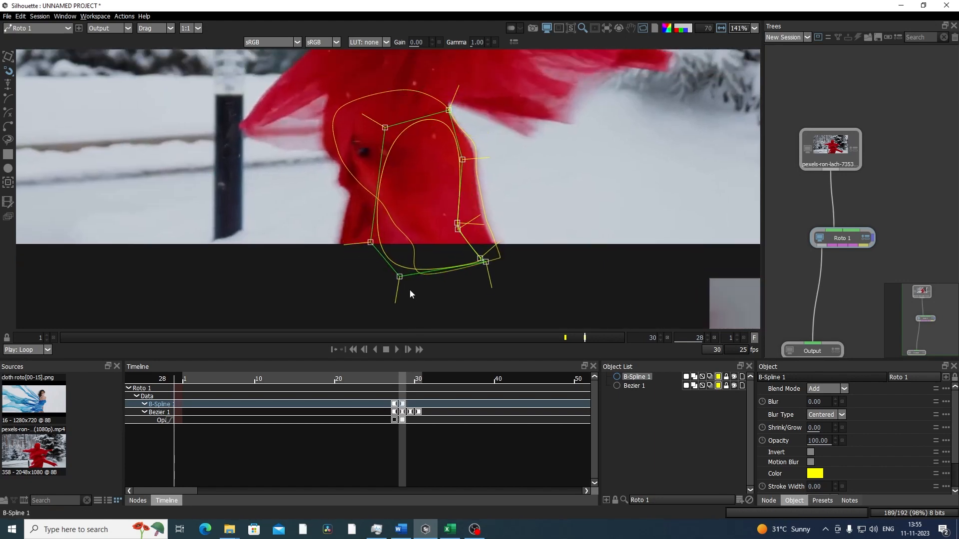
pyautogui.moveTo(400, 277); pyautogui.dragTo(395, 328)
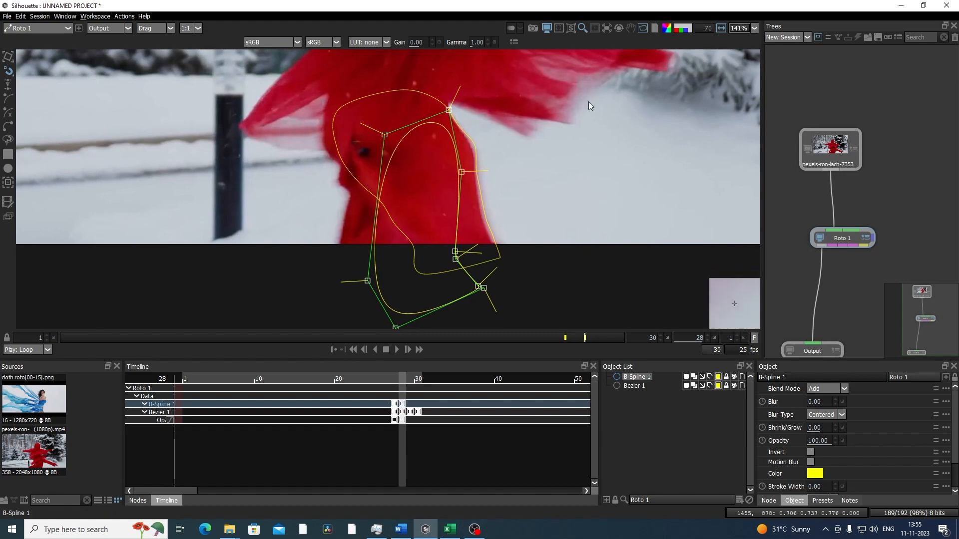
# - Switch to the Reshape tool and move the whole B-Spline below the image edge at frame 28
pyautogui.click(9, 73)
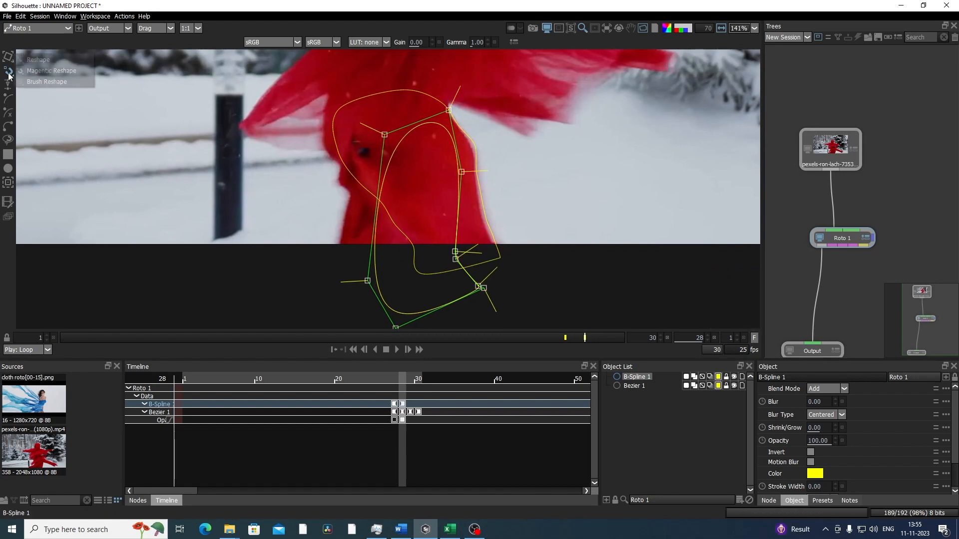
pyautogui.click(40, 61)
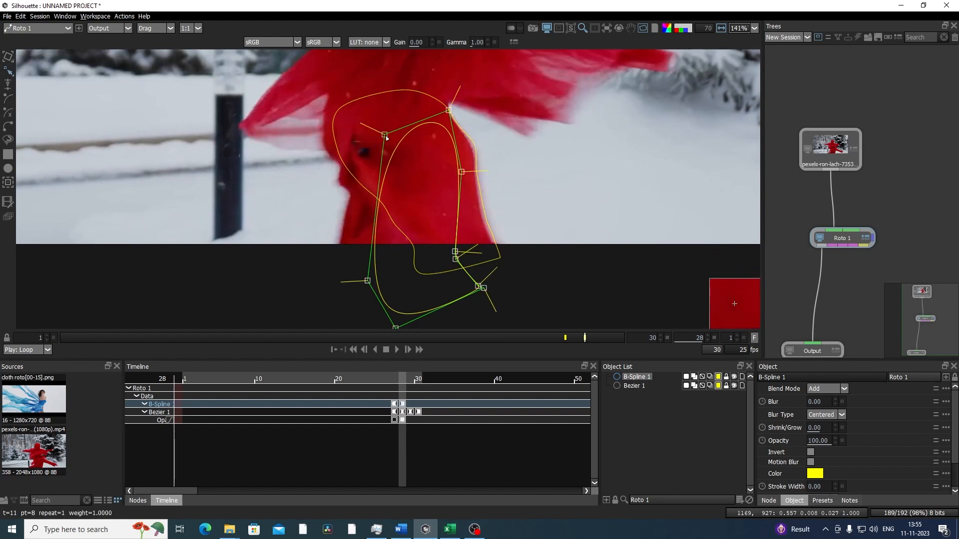
pyautogui.moveTo(385, 135); pyautogui.dragTo(457, 316)
pyautogui.moveTo(565, 237); pyautogui.dragTo(575, 239)
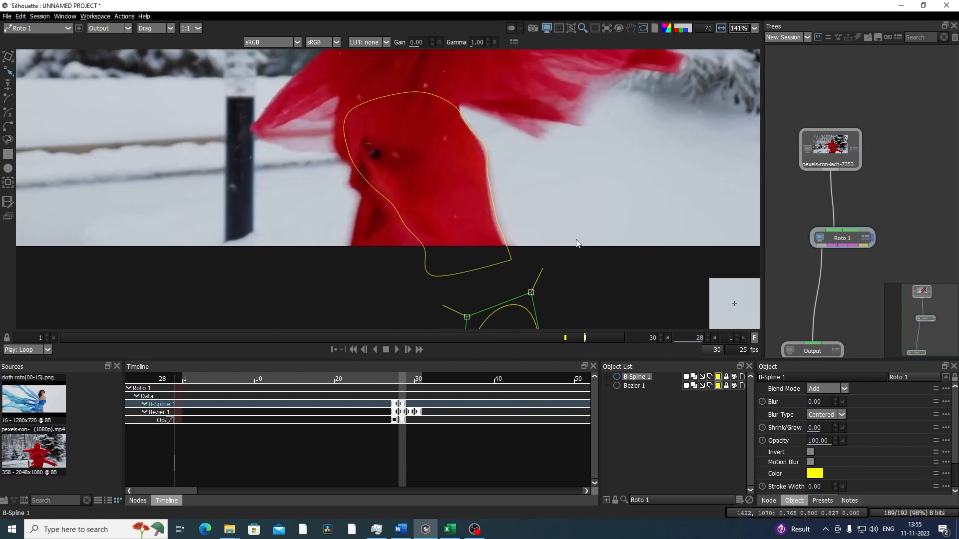
# - Keyframe the B-Spline's opacity so the shape is off at frame 28 and on at frame 27
pyautogui.press('Left')
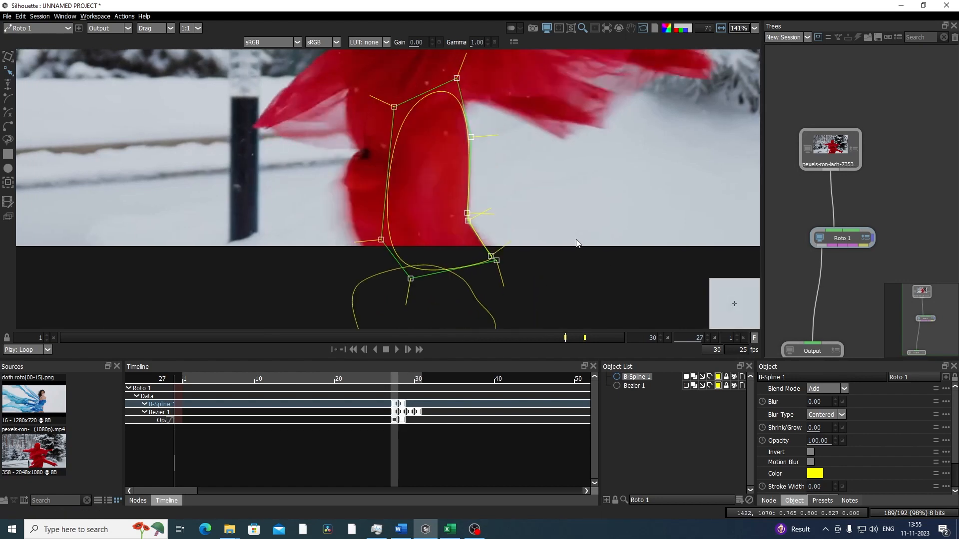
pyautogui.click(582, 276)
pyautogui.press('Right')
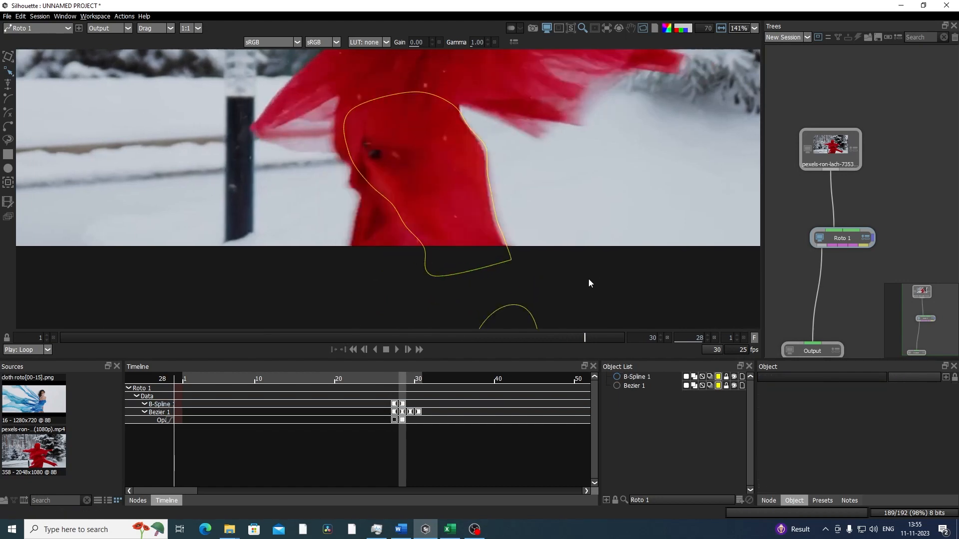
pyautogui.press('Left')
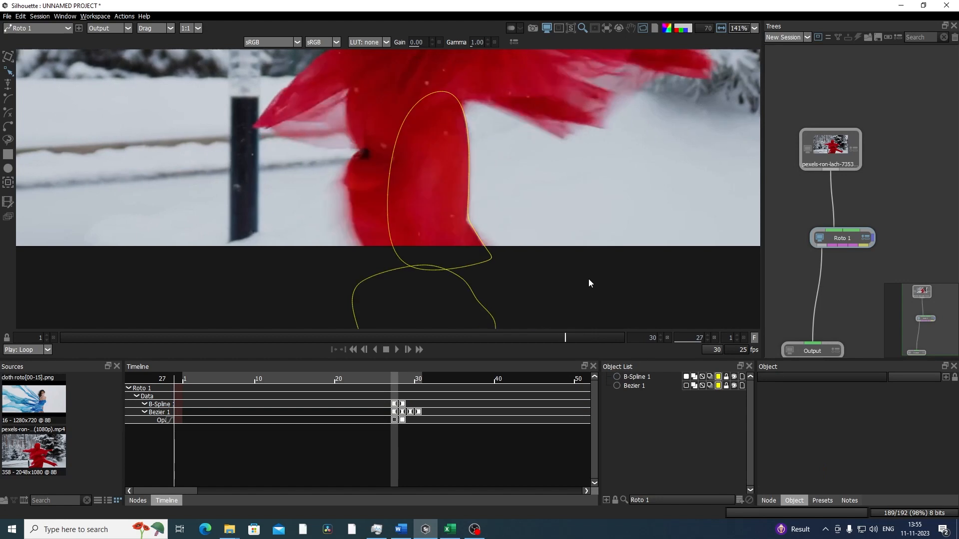
pyautogui.click(489, 259)
pyautogui.moveTo(512, 276); pyautogui.dragTo(520, 262)
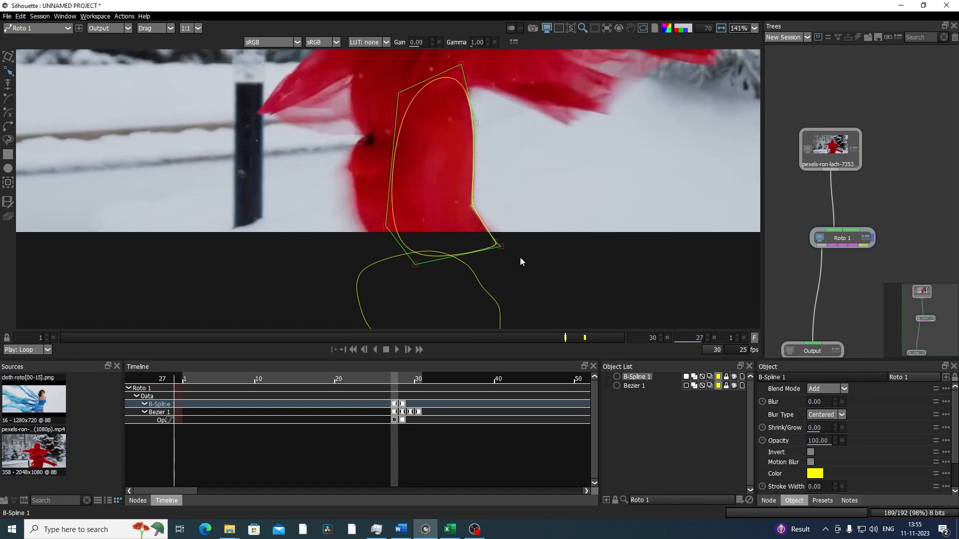
pyautogui.press('Right')
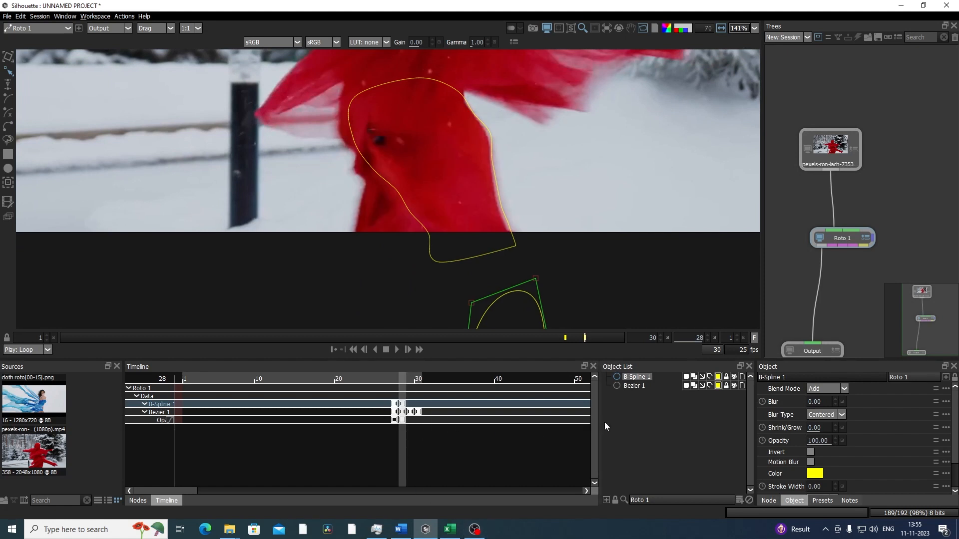
pyautogui.click(687, 380)
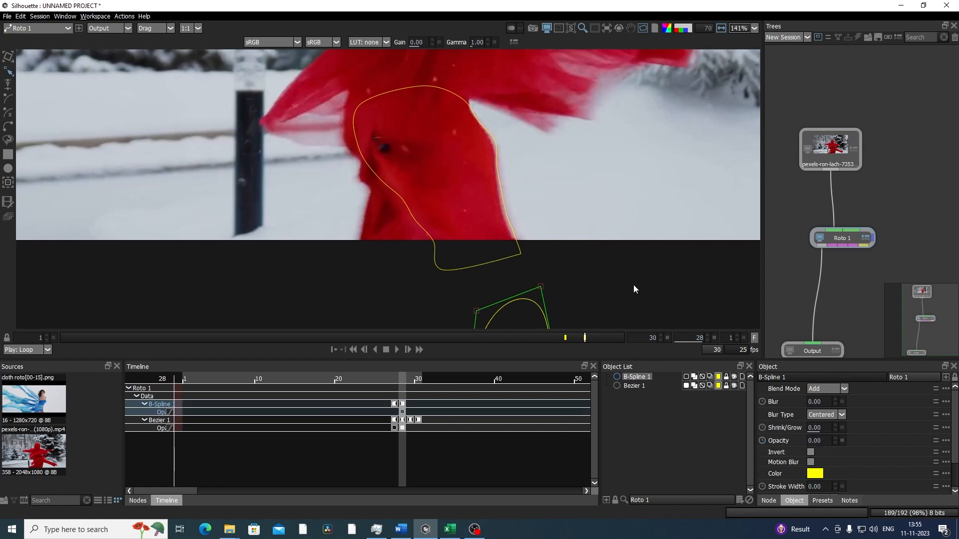
pyautogui.press('Left')
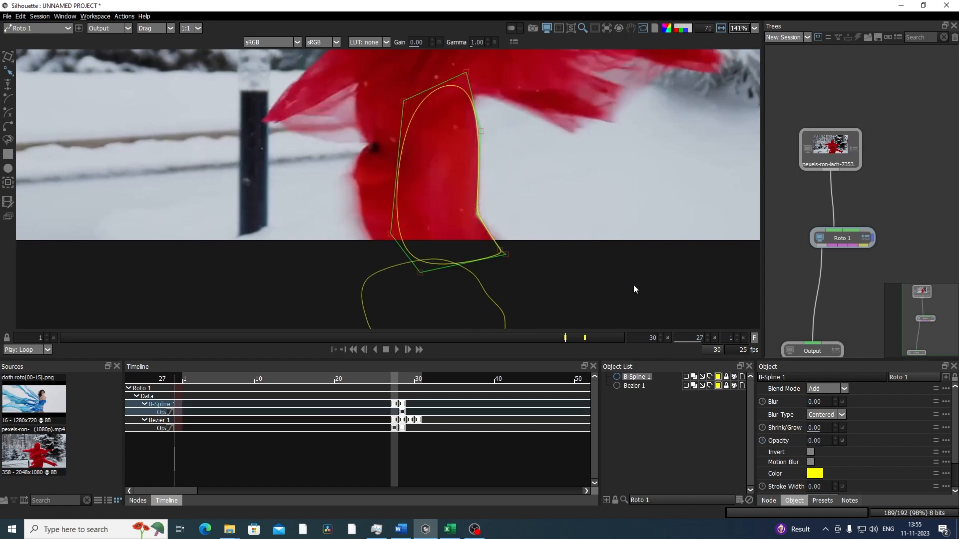
pyautogui.click(688, 378)
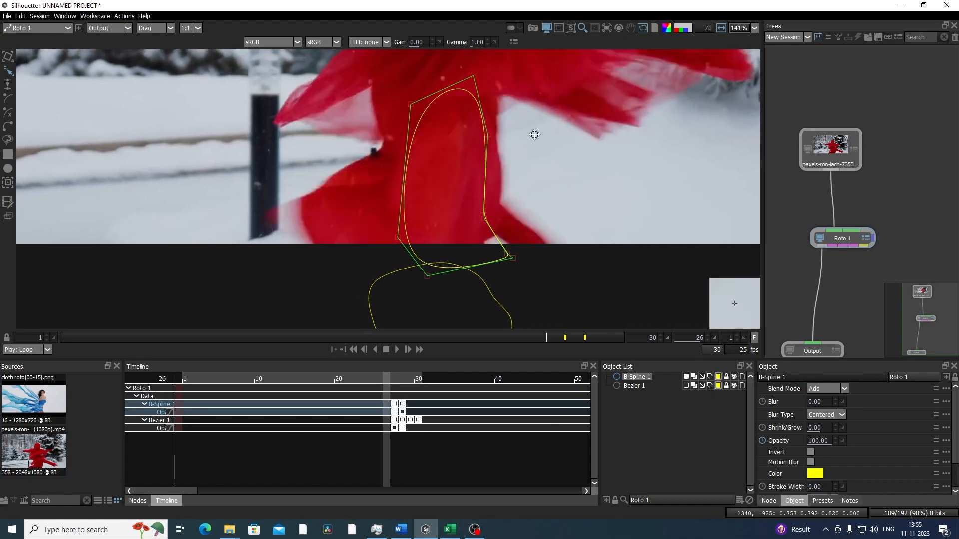
# - At frame 26, move the B-Spline onto the leg's outer edge, raise its top point, pull the outer bottom points inward and the inner ones below the image
pyautogui.press('Left')
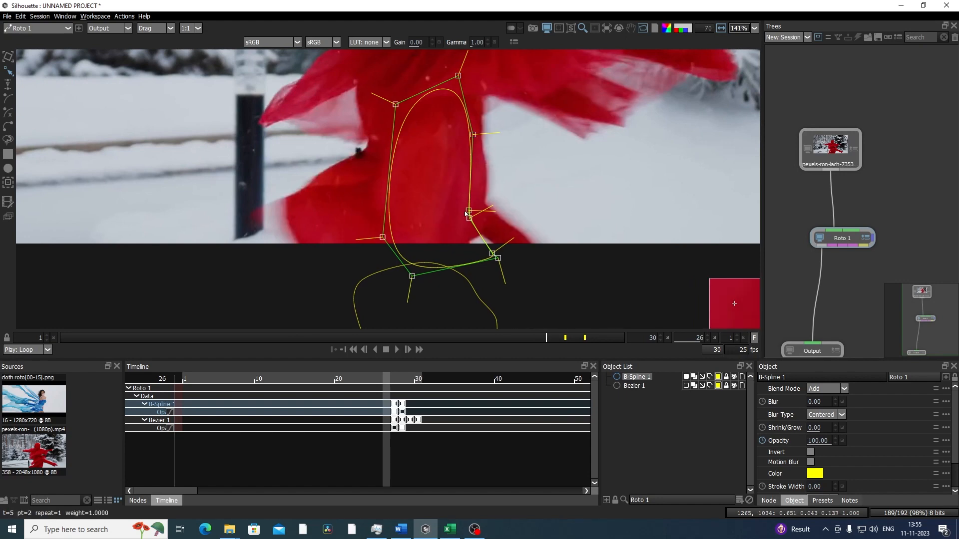
pyautogui.moveTo(467, 213)
pyautogui.mouseDown()
pyautogui.moveTo(490, 203)
pyautogui.moveTo(484, 208)
pyautogui.mouseUp()
pyautogui.click(532, 190)
pyautogui.click(480, 127)
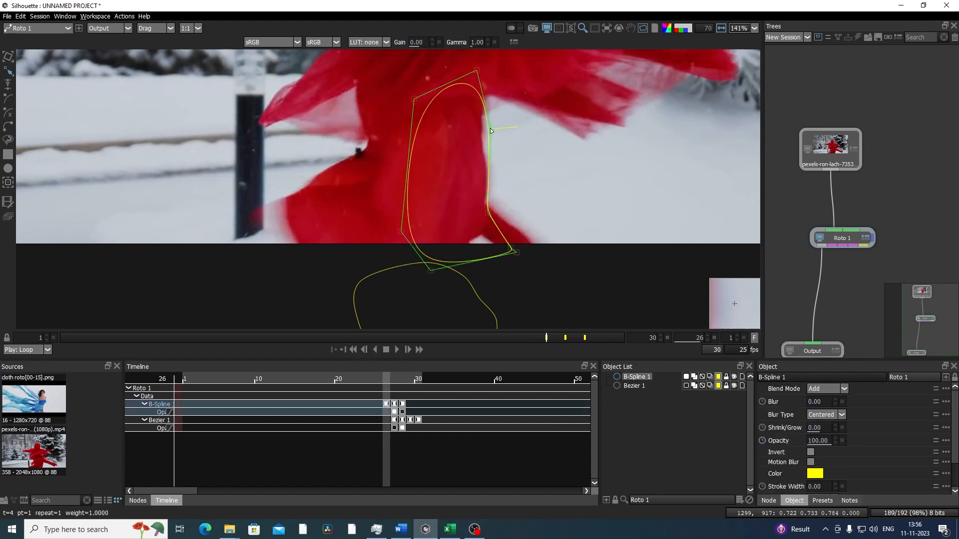
pyautogui.moveTo(477, 71); pyautogui.dragTo(487, 60)
pyautogui.moveTo(510, 248); pyautogui.dragTo(472, 242)
pyautogui.moveTo(430, 271); pyautogui.dragTo(452, 286)
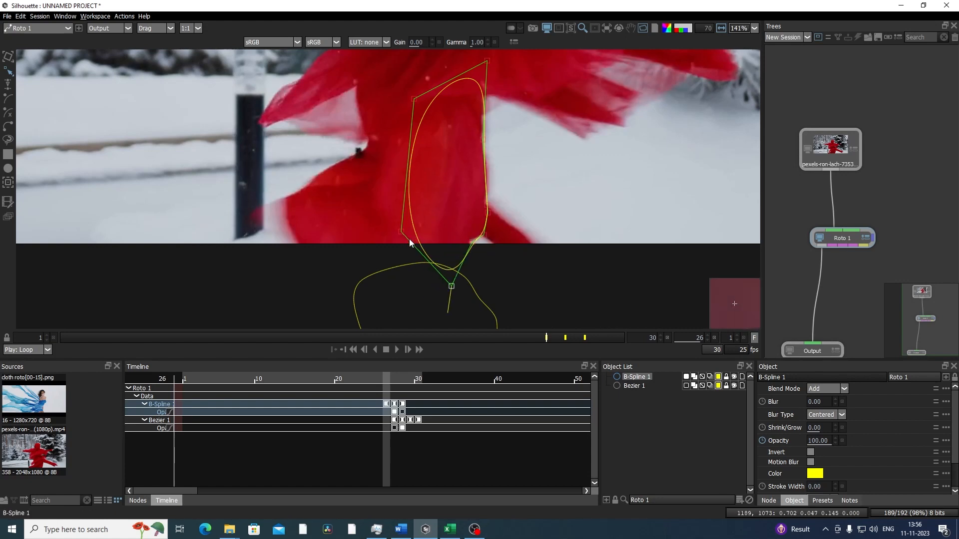
pyautogui.moveTo(399, 232); pyautogui.dragTo(378, 282)
# - Step through frames 26 to 29 to check how both leg shapes follow the cloth and switch over
pyautogui.scroll(-3, 438, 210)
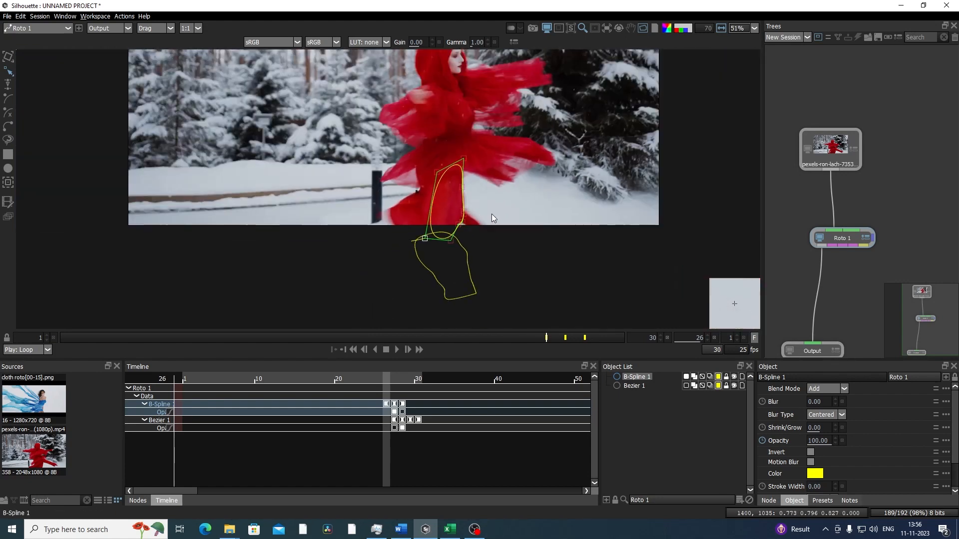
pyautogui.scroll(1, 492, 214)
pyautogui.click(542, 265)
pyautogui.moveTo(518, 262); pyautogui.dragTo(516, 275)
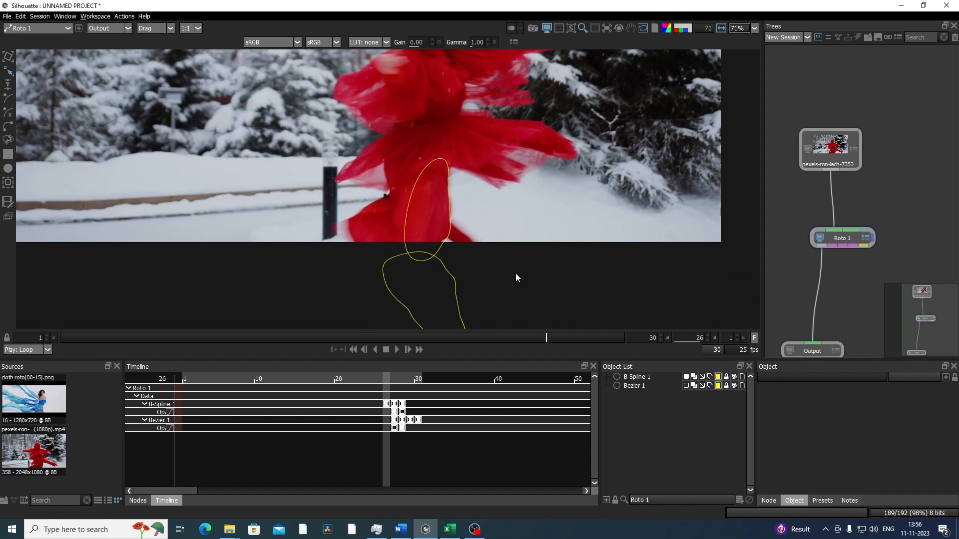
pyautogui.press('Right')
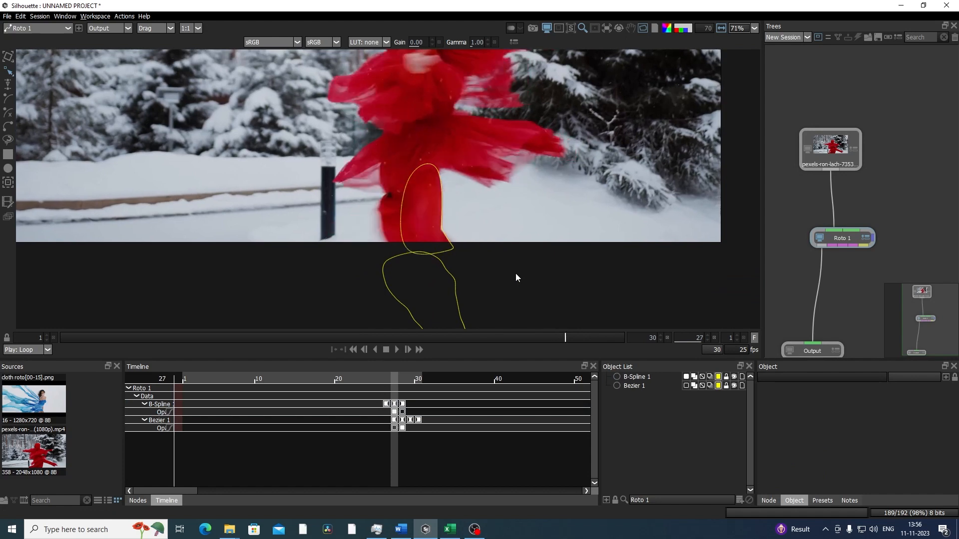
pyautogui.press('Right')
pyautogui.press('Right')
pyautogui.press('Left')
pyautogui.press('Right')
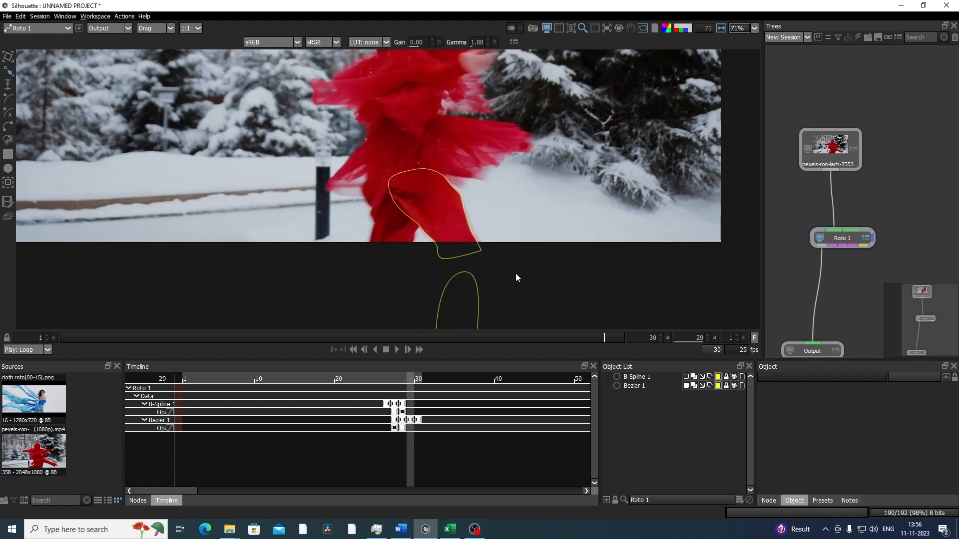
pyautogui.moveTo(544, 253); pyautogui.dragTo(553, 266)
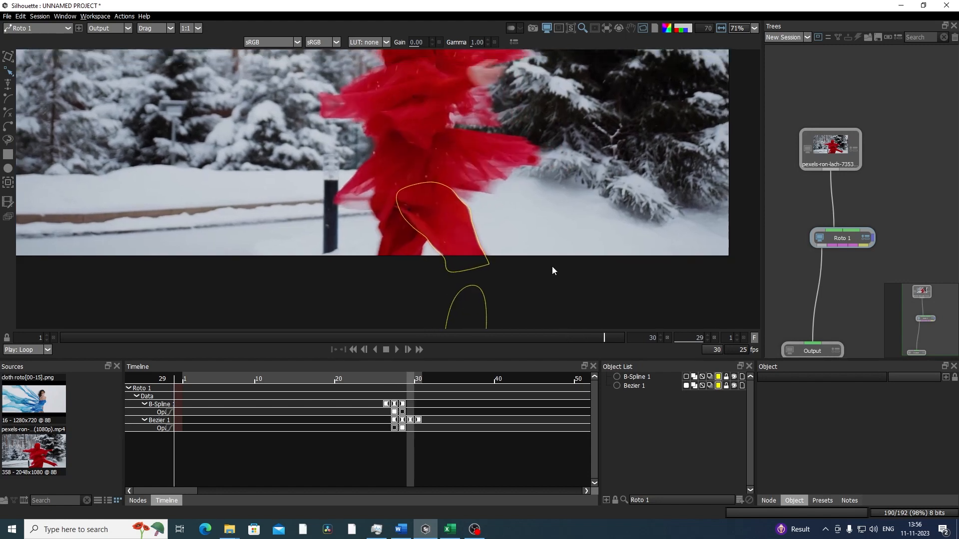
# - Turn on motion blur for the Bezier 1 shape and enable motion blur on the Roto node
pyautogui.moveTo(599, 448); pyautogui.dragTo(540, 448)
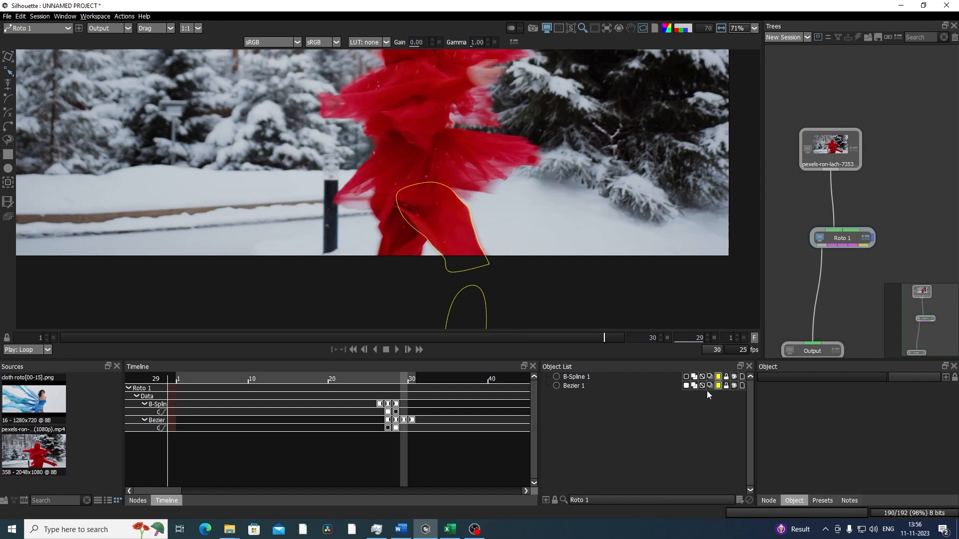
pyautogui.click(490, 264)
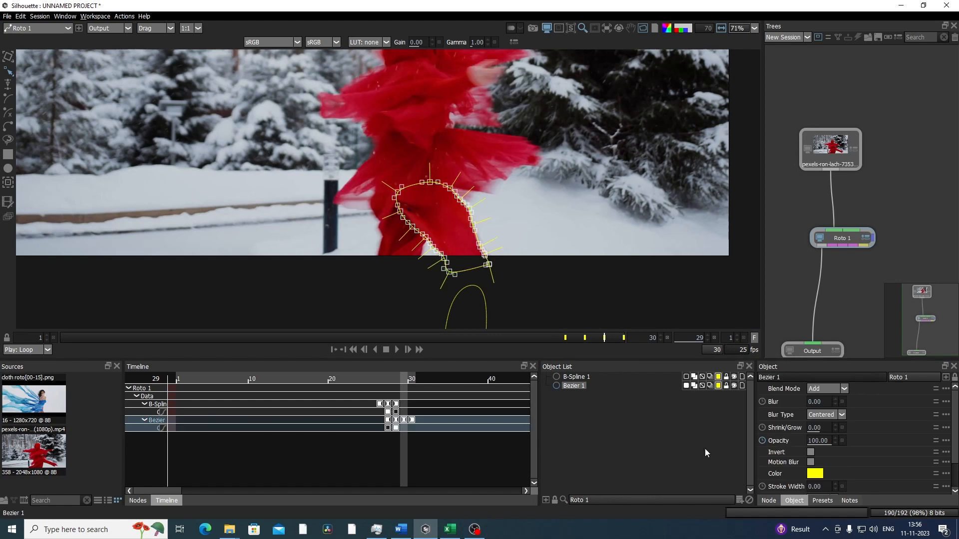
pyautogui.click(710, 386)
pyautogui.click(767, 500)
pyautogui.click(764, 446)
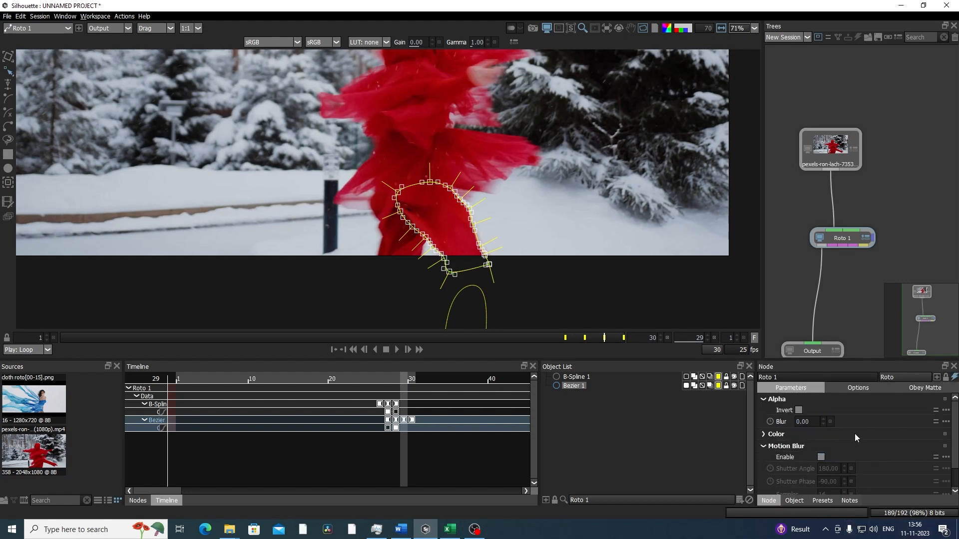
pyautogui.scroll(-1, 855, 434)
pyautogui.click(822, 431)
pyautogui.click(602, 391)
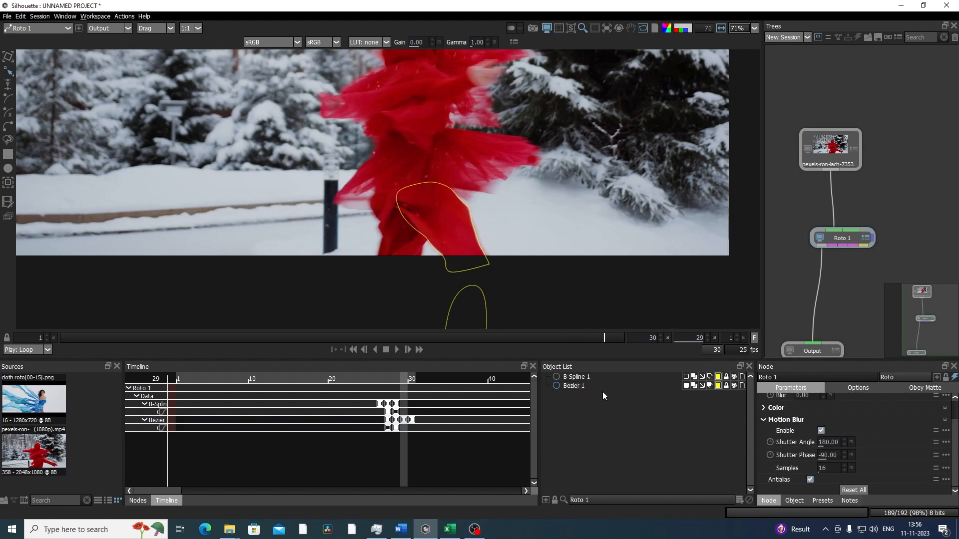
# - Inspect the blurred matte overlay at frame 28 and set the Roto node's shutter phase to -30
pyautogui.scroll(6, 465, 205)
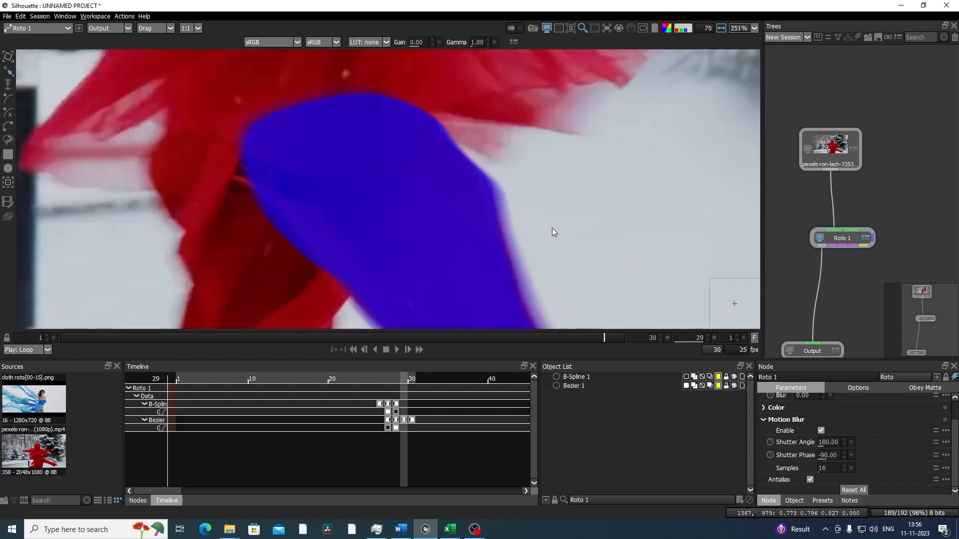
pyautogui.moveTo(616, 339); pyautogui.dragTo(590, 340)
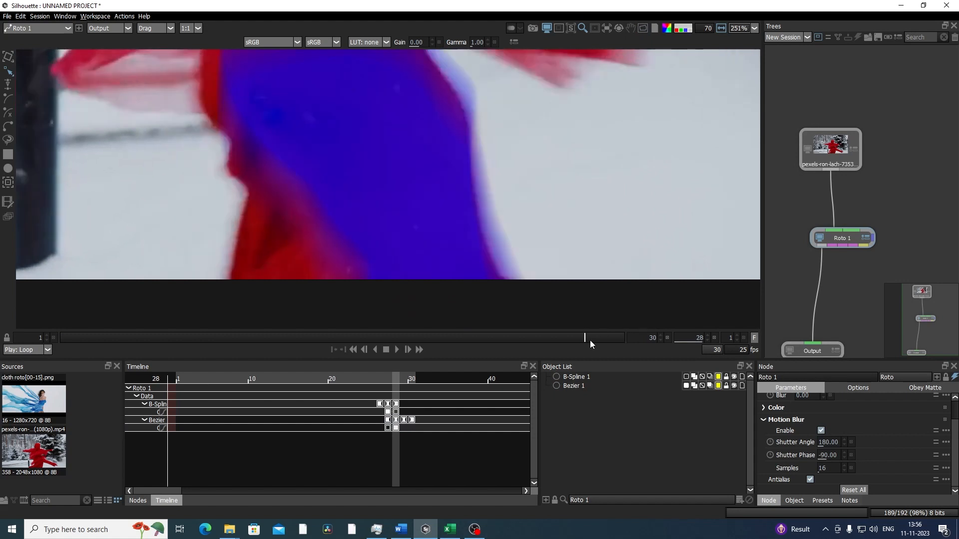
pyautogui.scroll(-2, 465, 209)
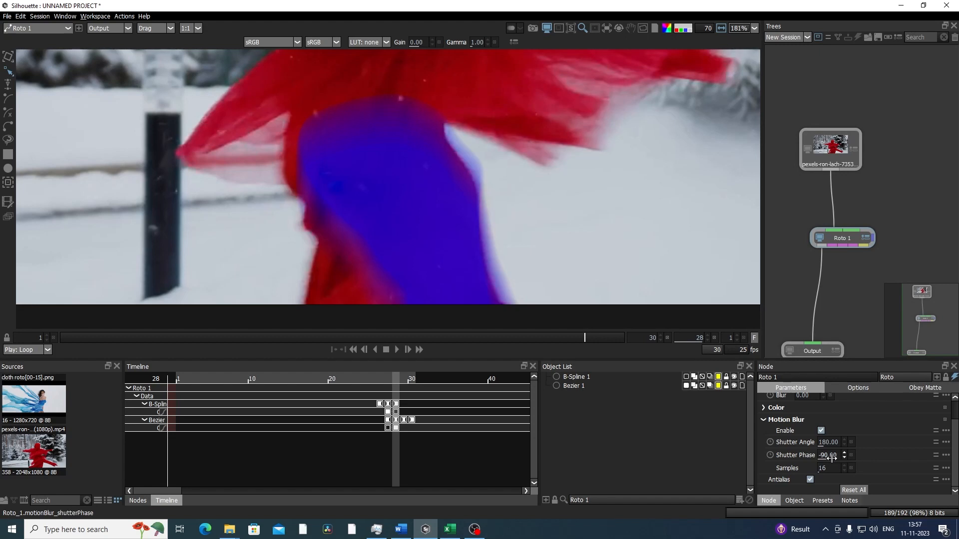
pyautogui.click(831, 455)
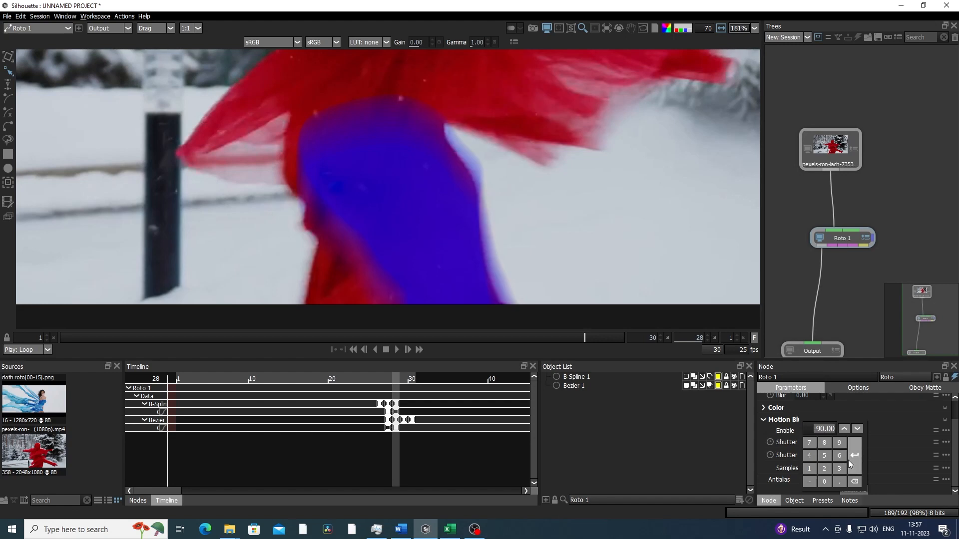
pyautogui.press('BackSpace')
pyautogui.write('-30')
pyautogui.click(852, 457)
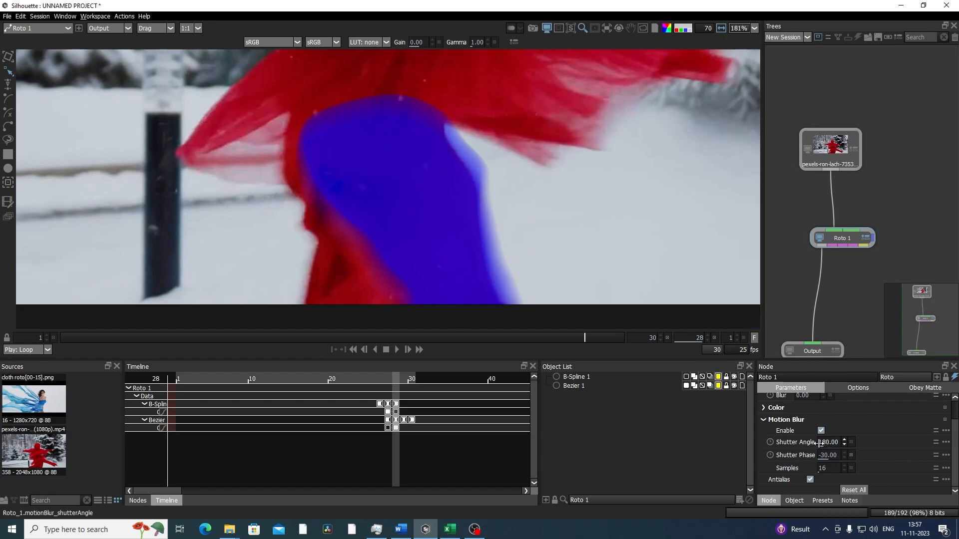
# - Set the Roto node's shutter angle to 60 and check the matte edge up to frame 30
pyautogui.click(829, 442)
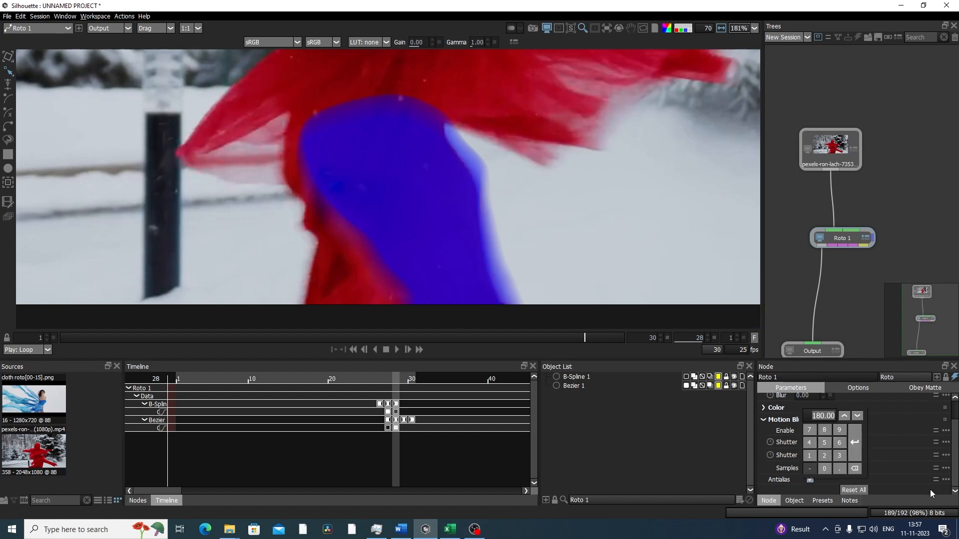
pyautogui.press('BackSpace')
pyautogui.write('60')
pyautogui.click(854, 443)
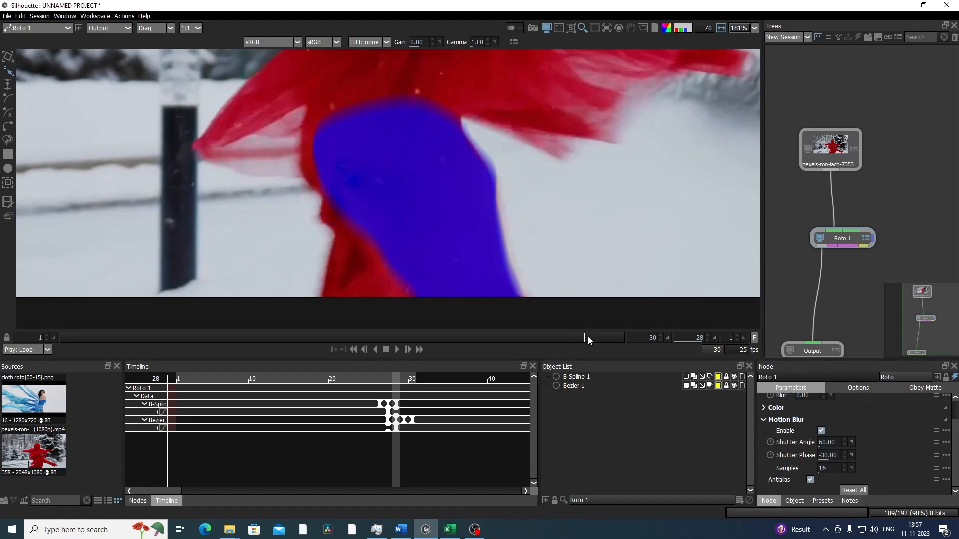
pyautogui.moveTo(588, 341); pyautogui.dragTo(618, 340)
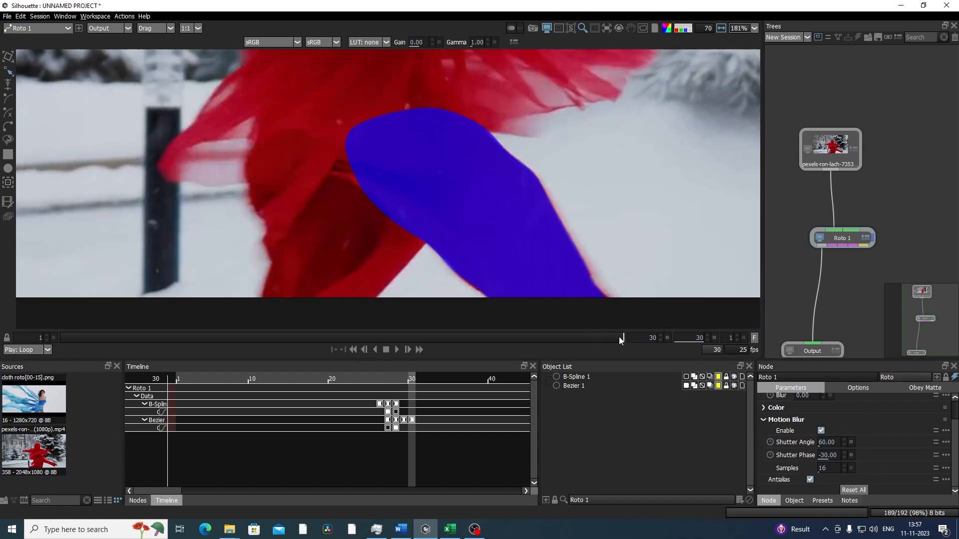
pyautogui.scroll(-2, 499, 200)
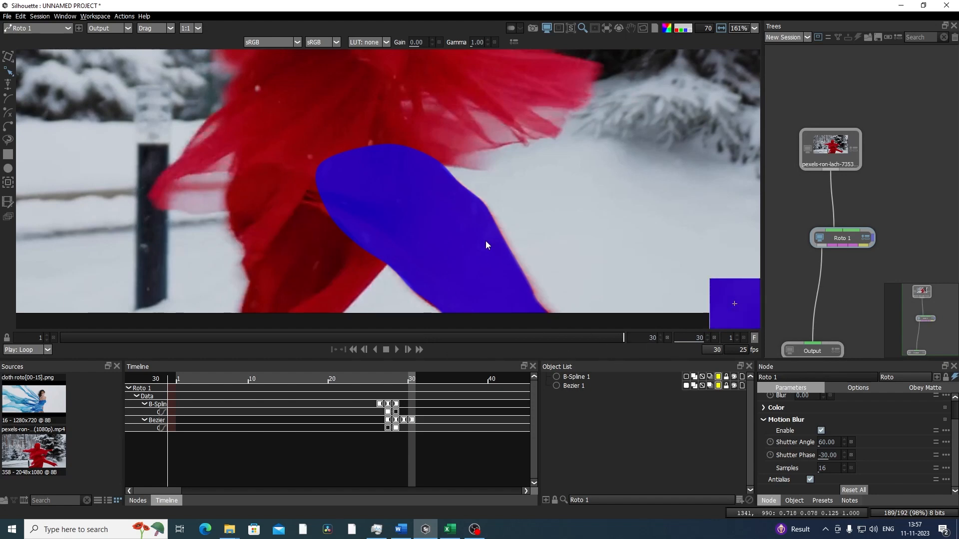
# - Hide the matte overlay and extend the end of the work range to frame 31
pyautogui.press('a')
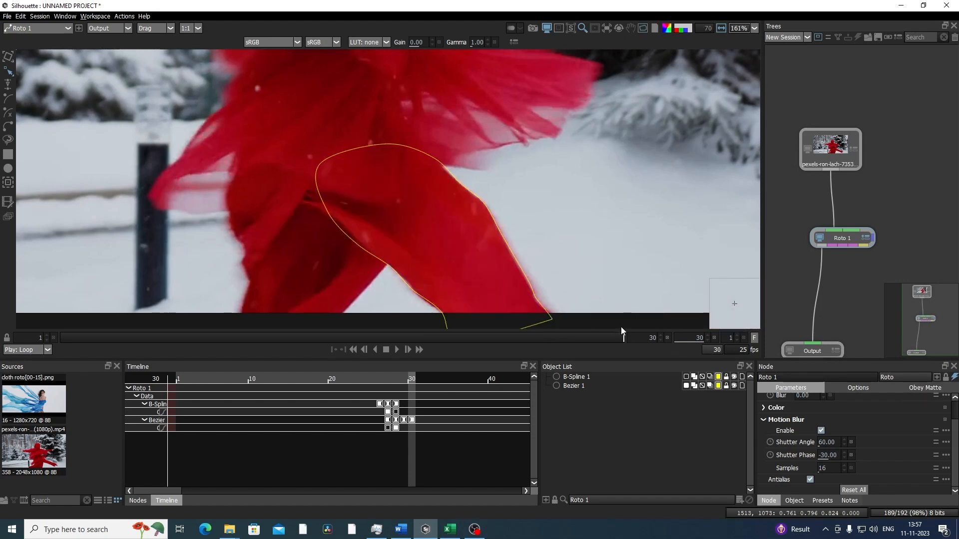
pyautogui.click(652, 338)
pyautogui.write('6')
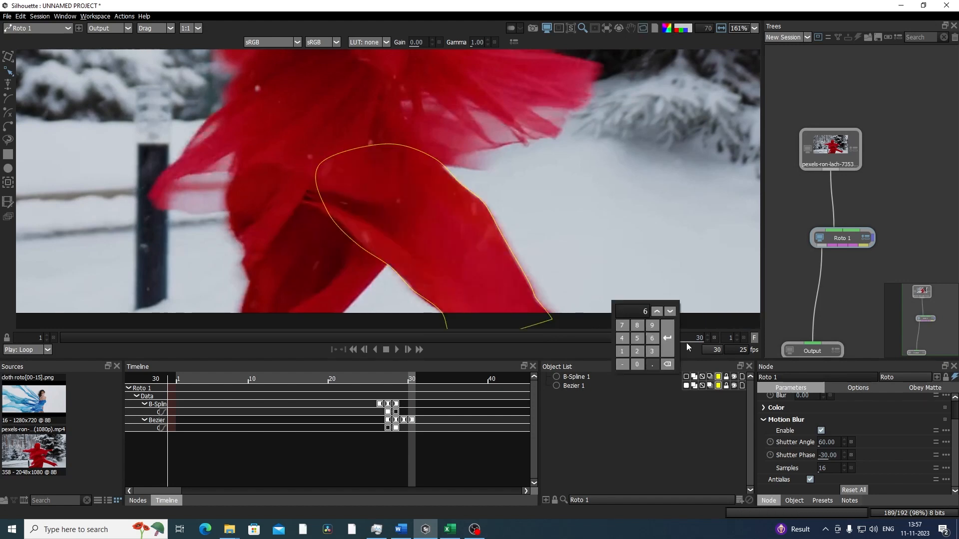
pyautogui.press('BackSpace')
pyautogui.write('31')
pyautogui.press('Return')
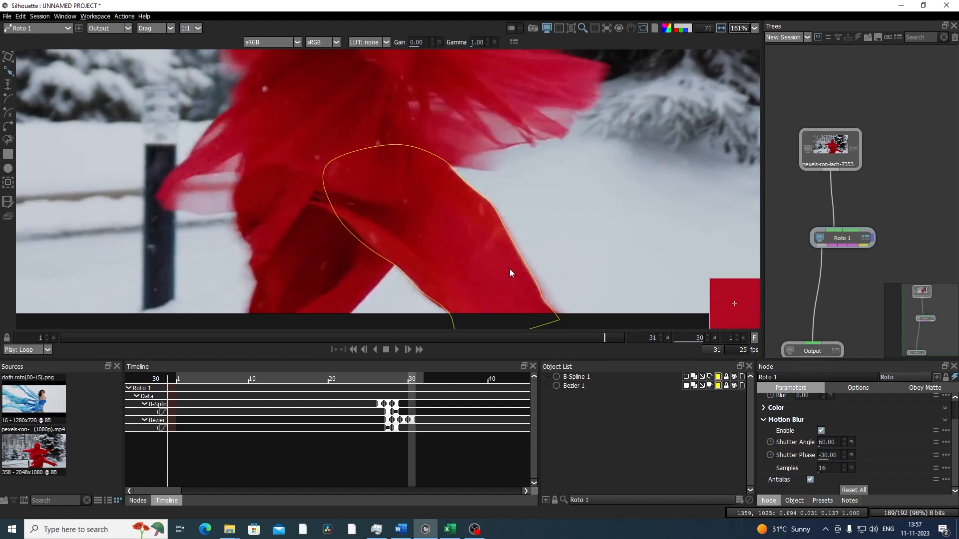
# - At frame 31, stretch Bezier 1 outward and down from its lower outer corner with Transform to fit the leg, and show the matte overlay
pyautogui.click(512, 200)
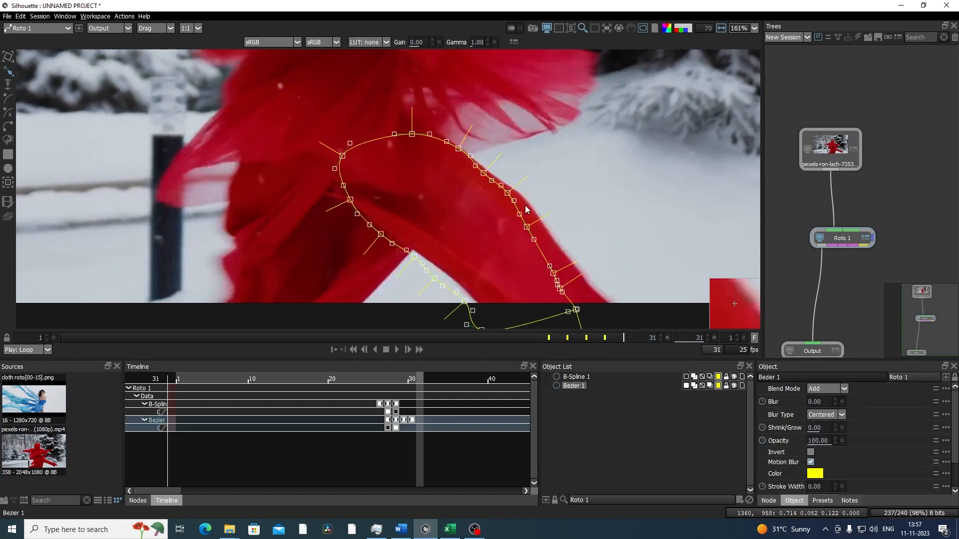
pyautogui.moveTo(565, 269); pyautogui.dragTo(535, 243)
pyautogui.press('t')
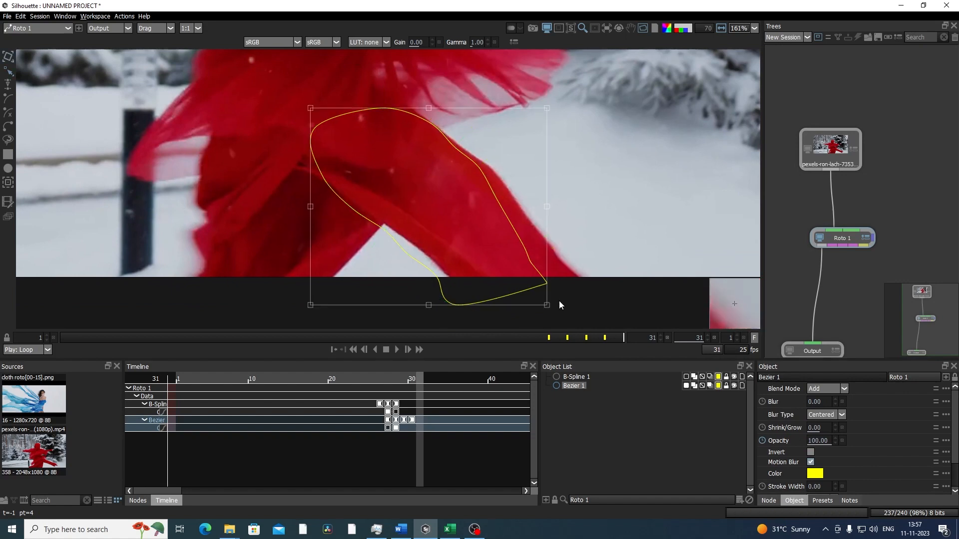
pyautogui.moveTo(559, 301); pyautogui.dragTo(598, 316)
pyautogui.moveTo(632, 216); pyautogui.dragTo(633, 230)
pyautogui.hotkey('shift', 'a')
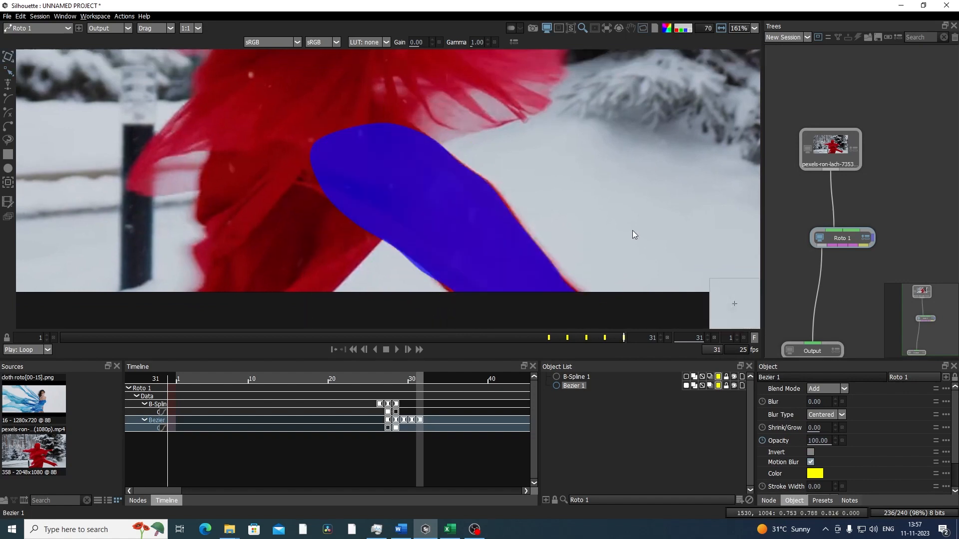
# - At frame 30, hide the matte overlay, widen Bezier 1 slightly from its lower inner corner to fit the leg, and deselect it
pyautogui.press('Left')
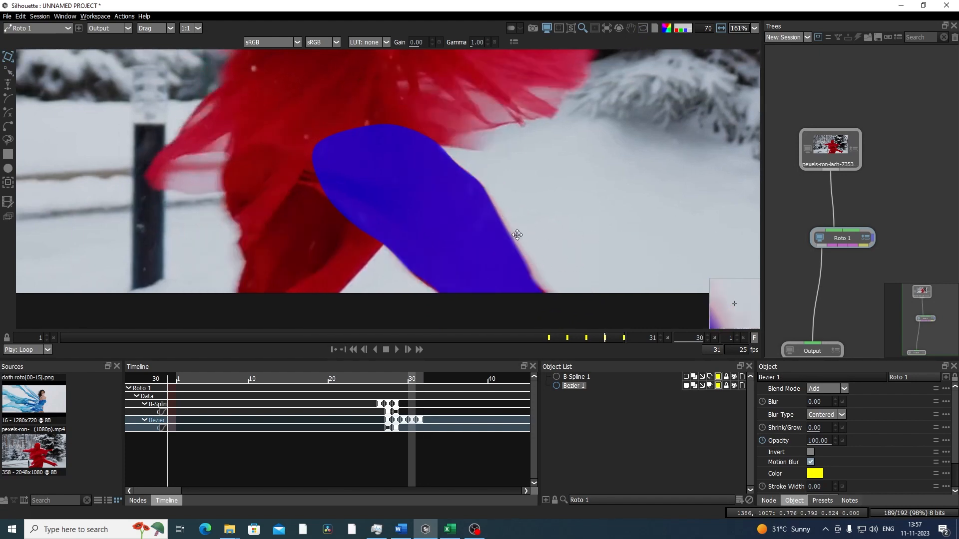
pyautogui.moveTo(517, 235); pyautogui.dragTo(502, 256)
pyautogui.press('a')
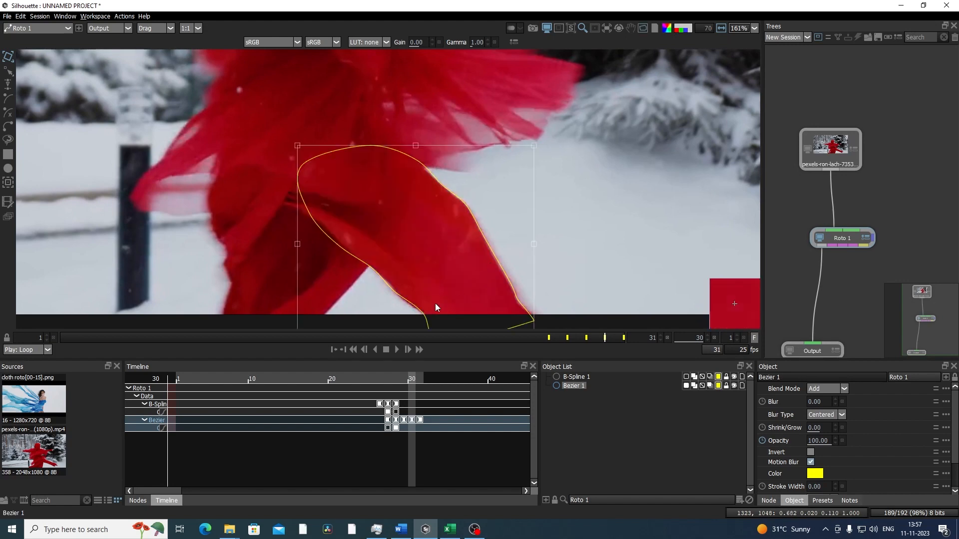
pyautogui.moveTo(417, 289); pyautogui.dragTo(439, 230)
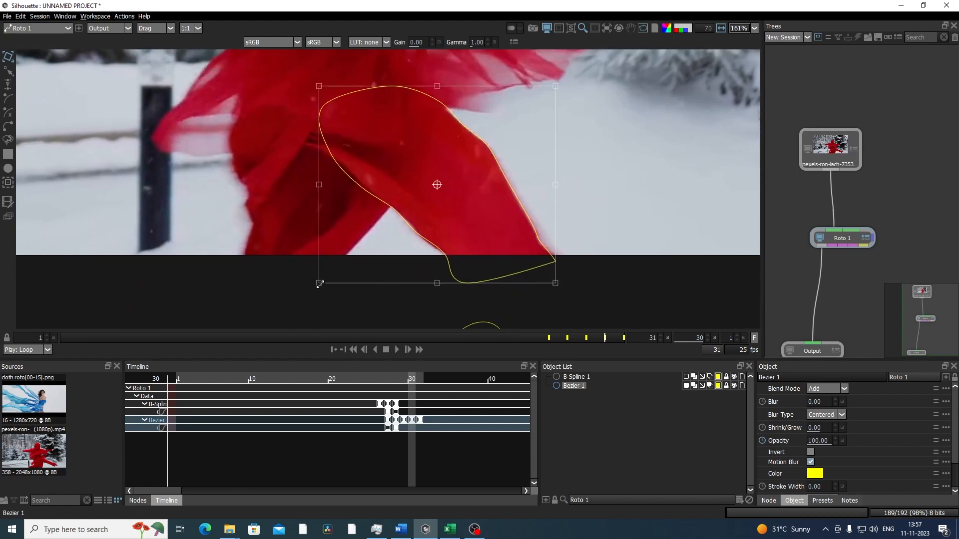
pyautogui.moveTo(319, 284); pyautogui.dragTo(309, 281)
pyautogui.scroll(-2, 493, 180)
pyautogui.scroll(-2, 495, 187)
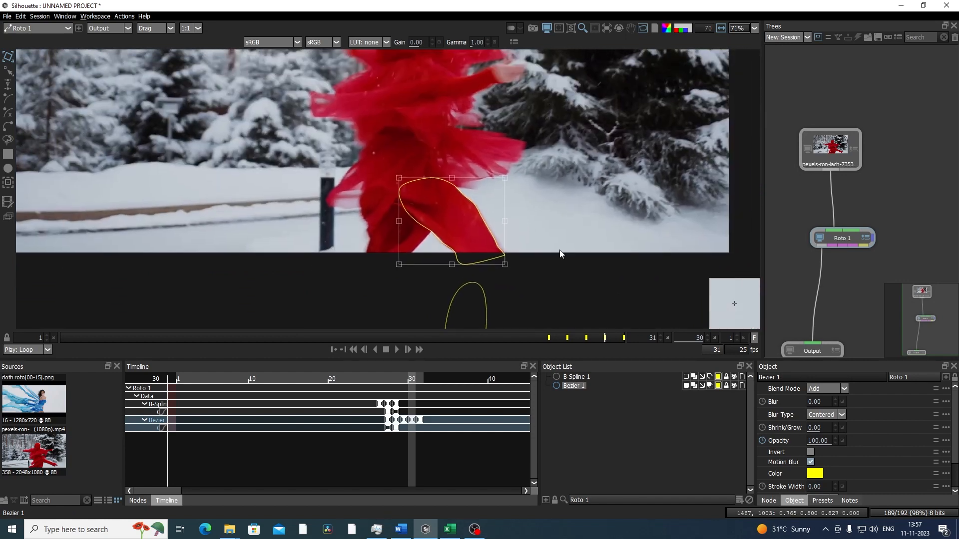
pyautogui.click(567, 262)
pyautogui.click(497, 248)
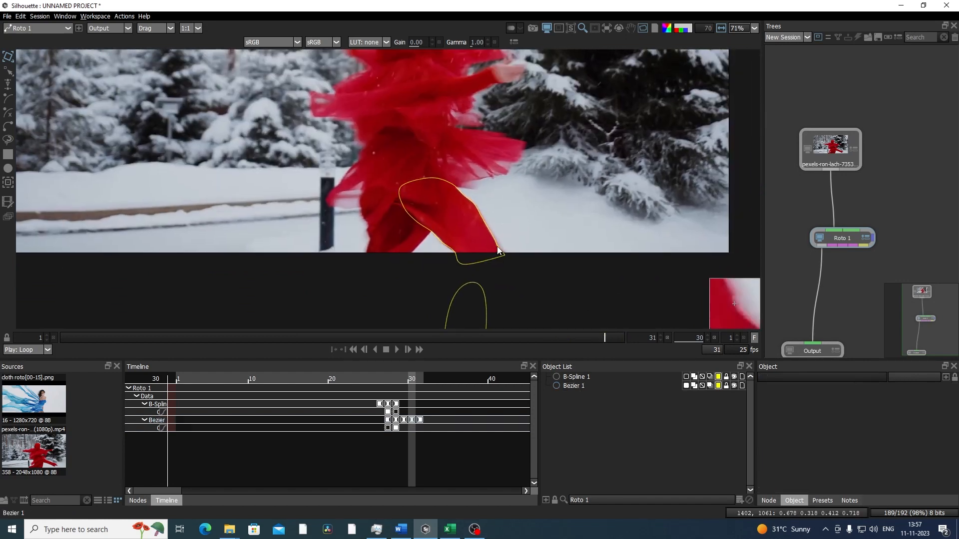
pyautogui.moveTo(499, 184); pyautogui.dragTo(493, 210)
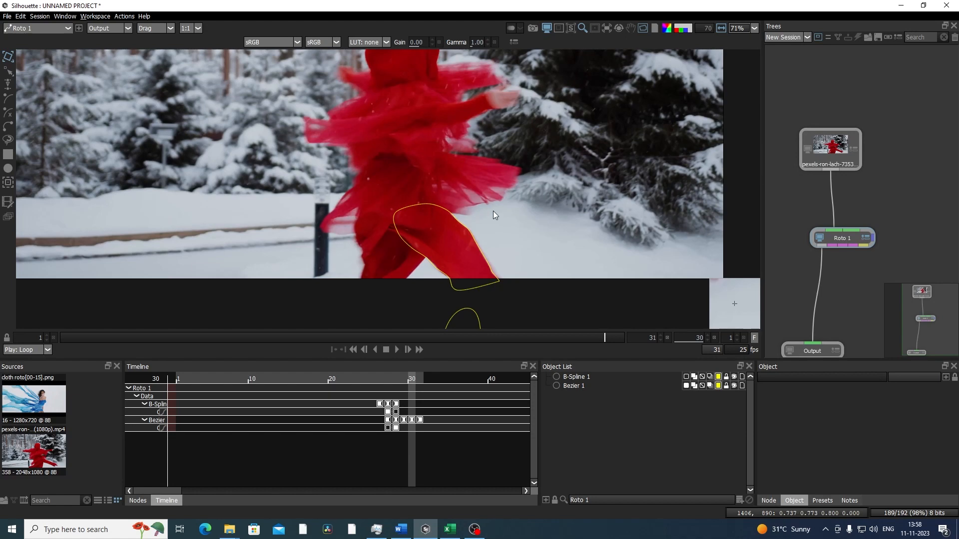
pyautogui.moveTo(469, 326); pyautogui.dragTo(482, 268)
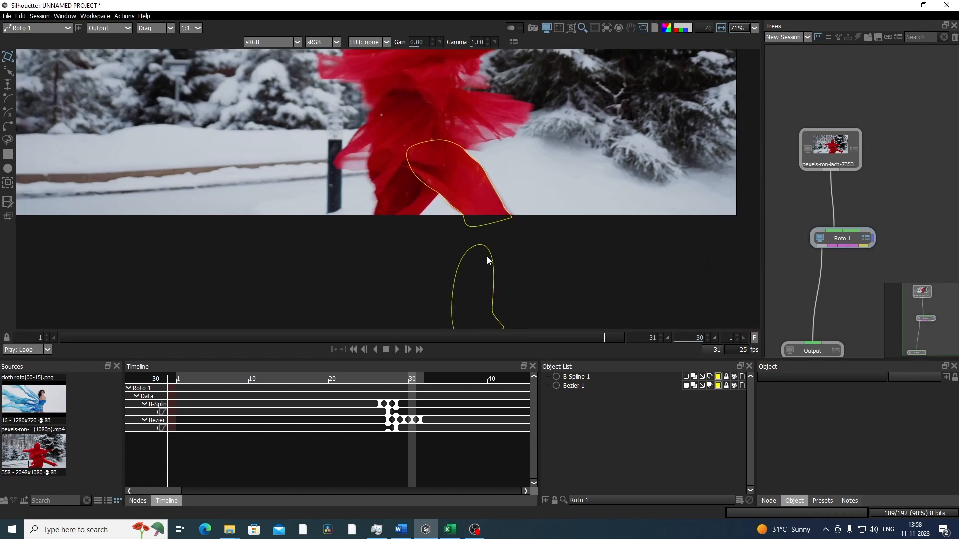
pyautogui.moveTo(503, 225); pyautogui.dragTo(501, 265)
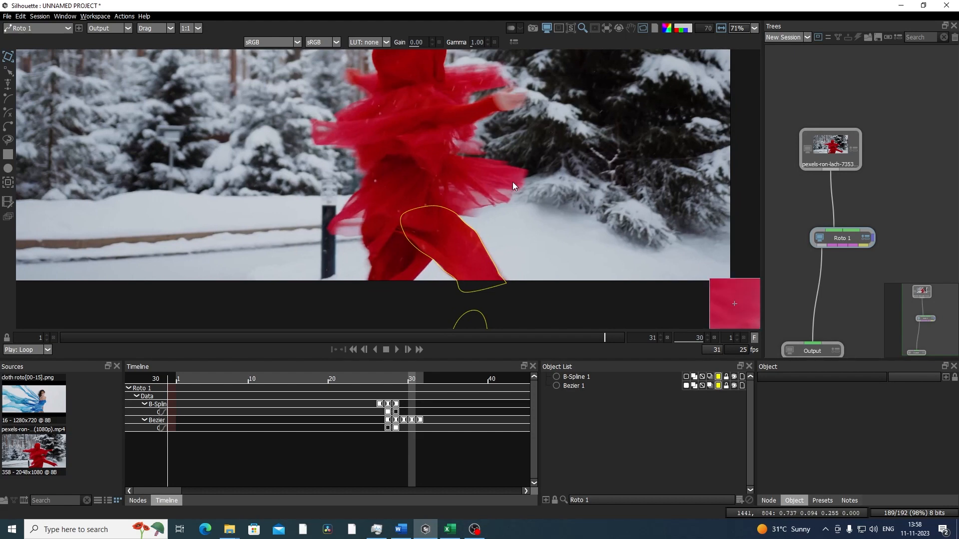
pyautogui.moveTo(500, 265); pyautogui.dragTo(483, 313)
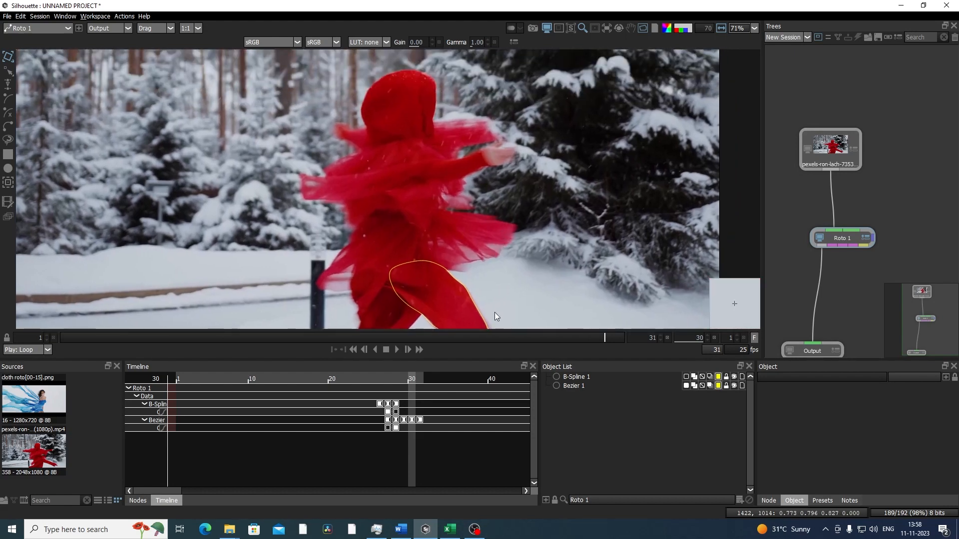
pyautogui.moveTo(498, 193); pyautogui.dragTo(533, 176)
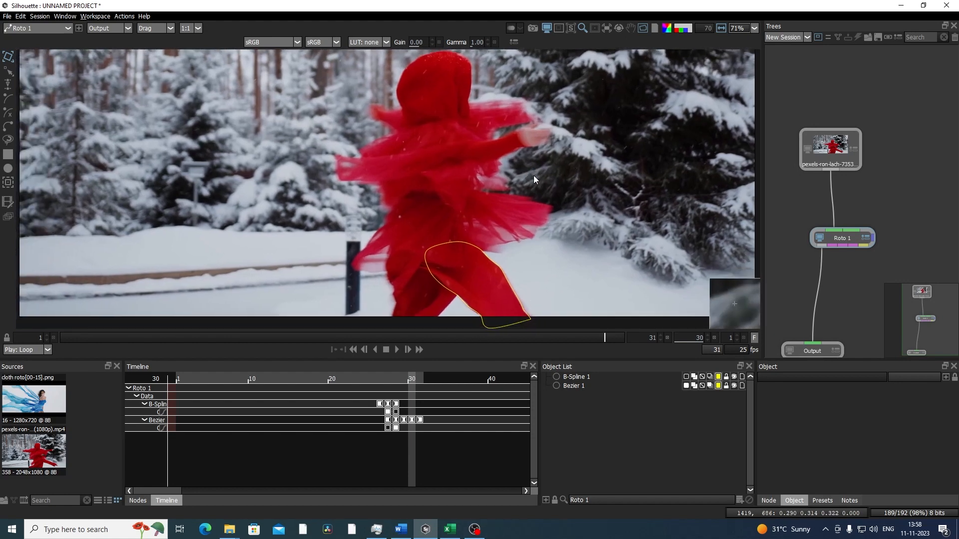